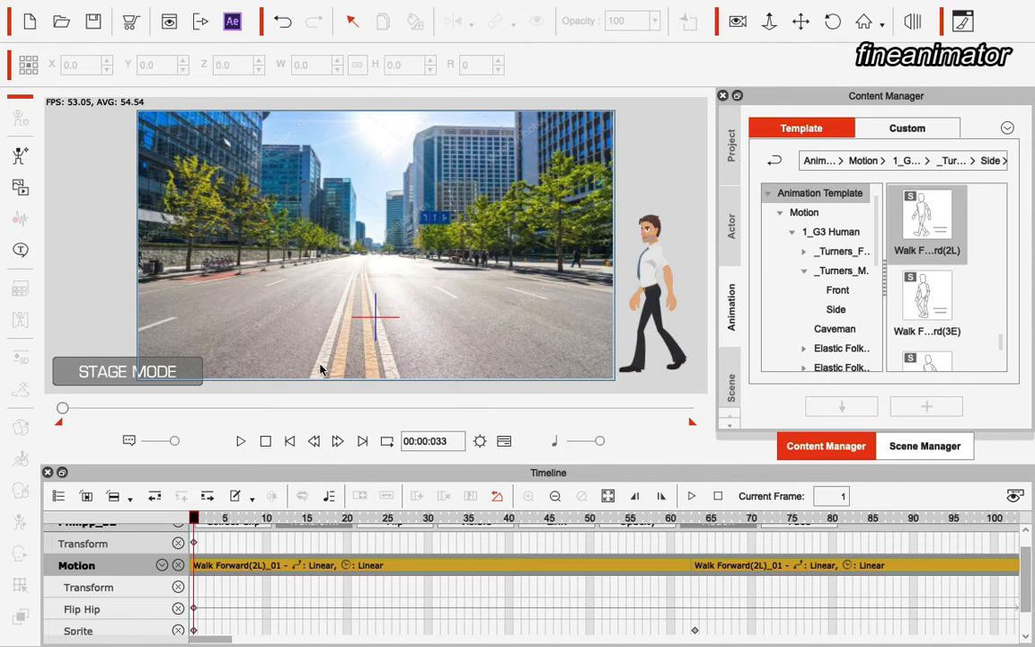
Play back the finished walking-character scene and scrub through its timeline
{"action": "key", "text": "space"}
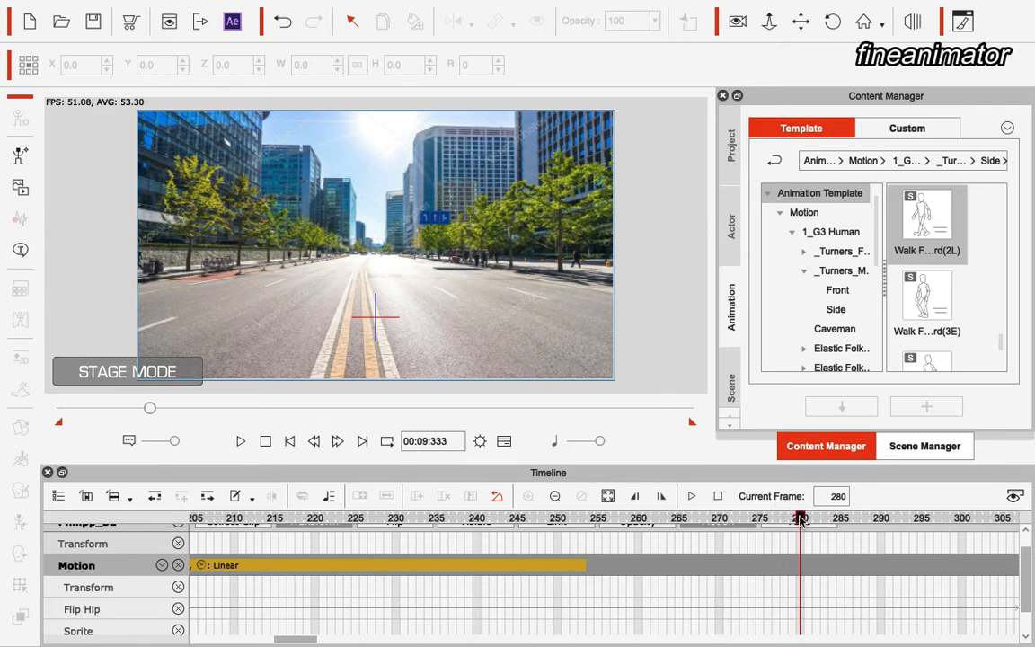
{"action": "left_click_drag", "start_coordinate": [801, 519], "coordinate": [5, 539]}
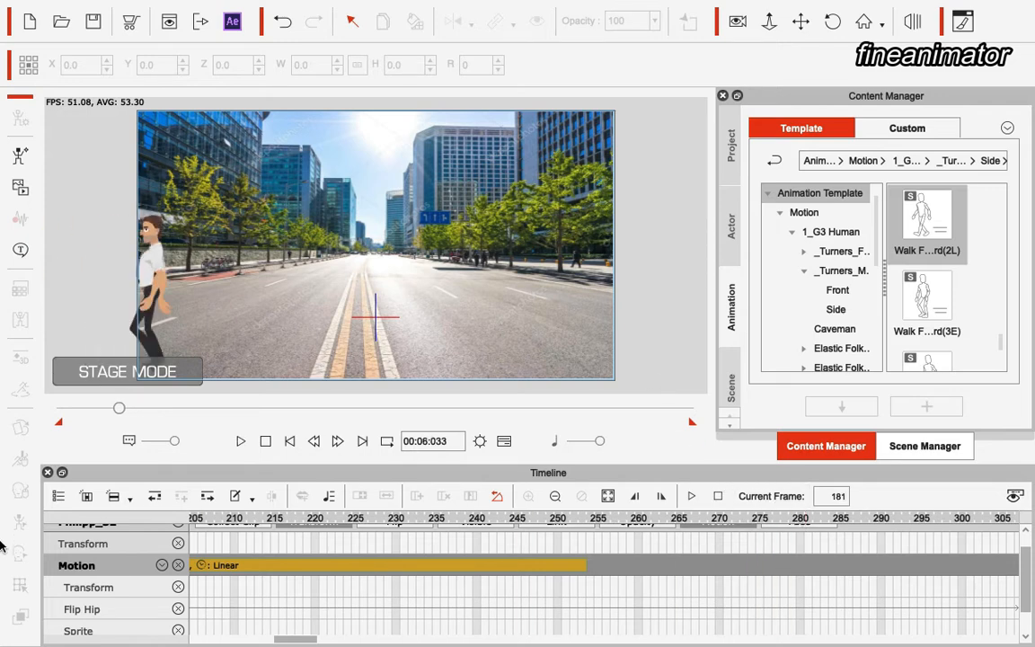
{"action": "left_click_drag", "start_coordinate": [301, 641], "coordinate": [216, 641]}
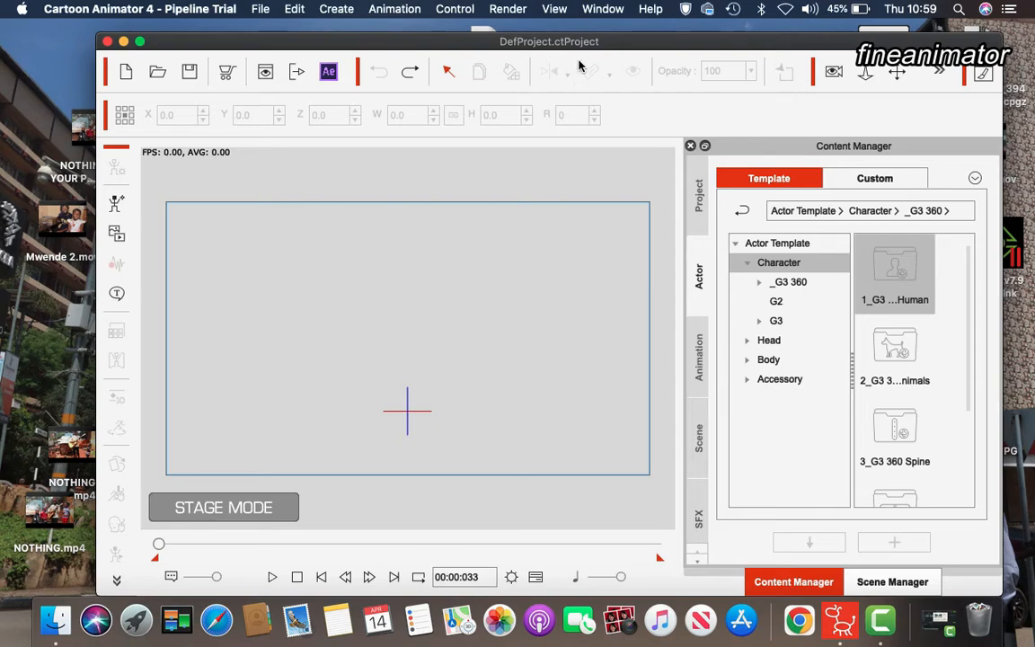
Import the a.jpeg street photo from the desktop into the stage as a Background
{"action": "left_click_drag", "start_coordinate": [579, 49], "coordinate": [577, 145]}
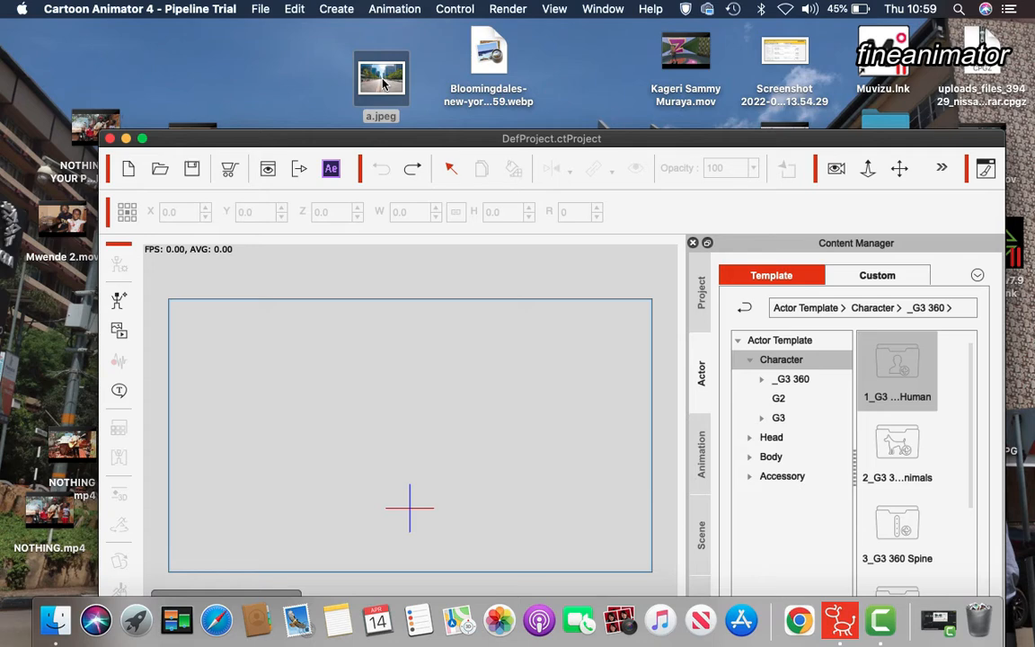
{"action": "left_click_drag", "start_coordinate": [383, 83], "coordinate": [378, 420]}
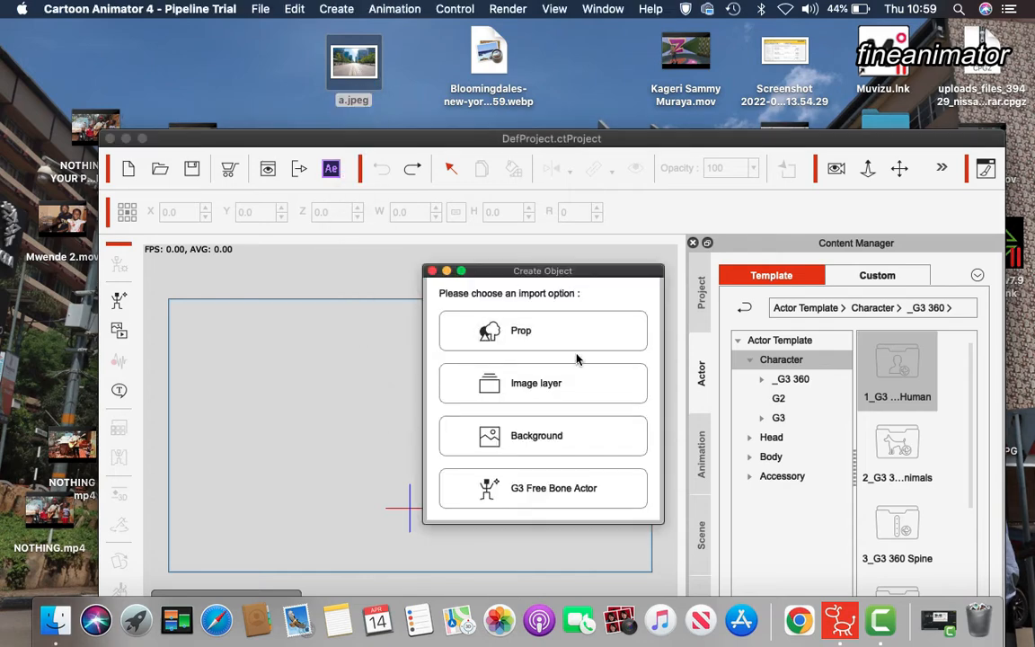
{"action": "left_click", "coordinate": [554, 438]}
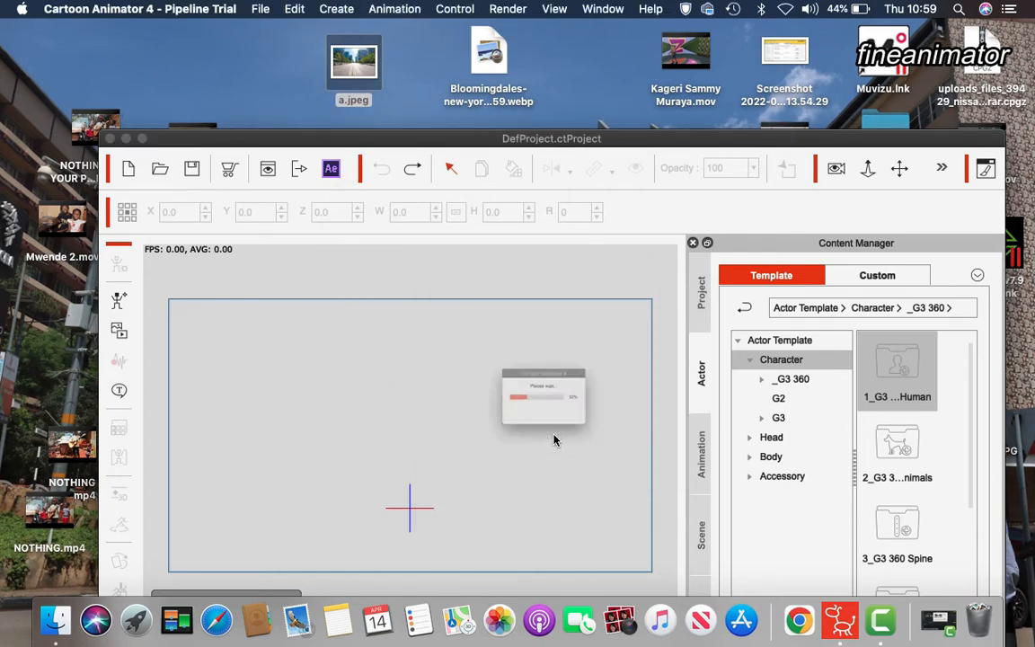
Add the Philipp_S2 character from the G3 360 actor templates and place it on the road
{"action": "left_click_drag", "start_coordinate": [579, 148], "coordinate": [529, 43]}
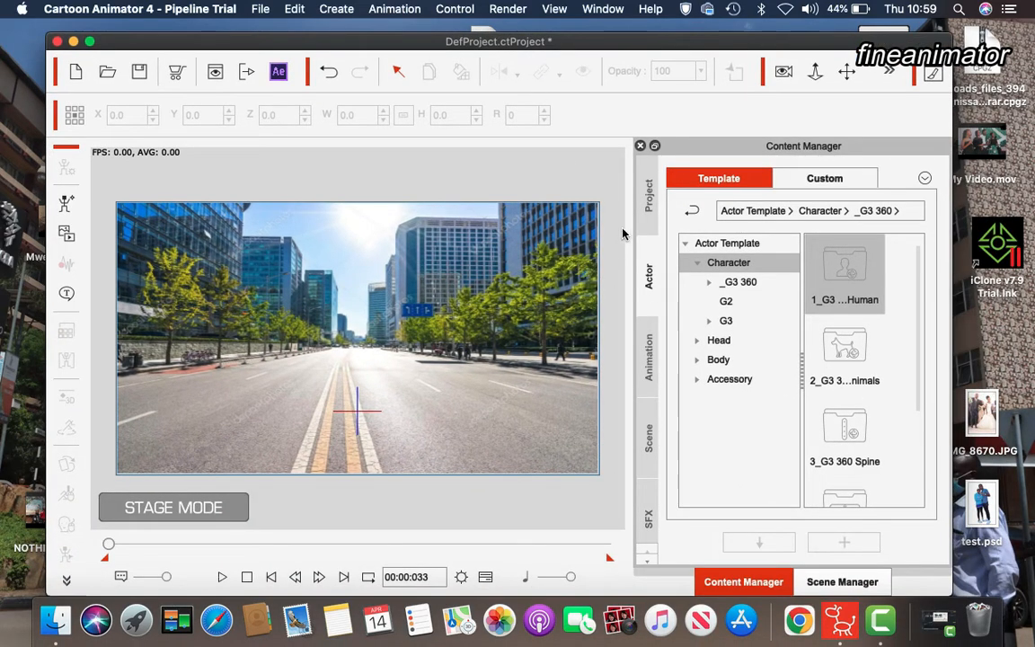
{"action": "left_click", "coordinate": [647, 191]}
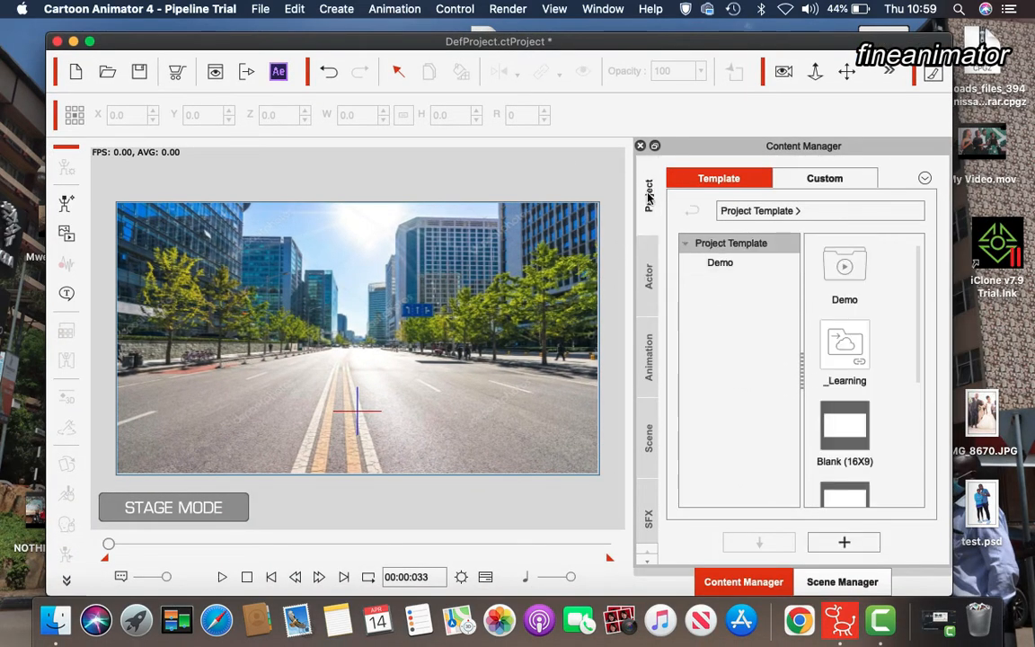
{"action": "left_click", "coordinate": [648, 274]}
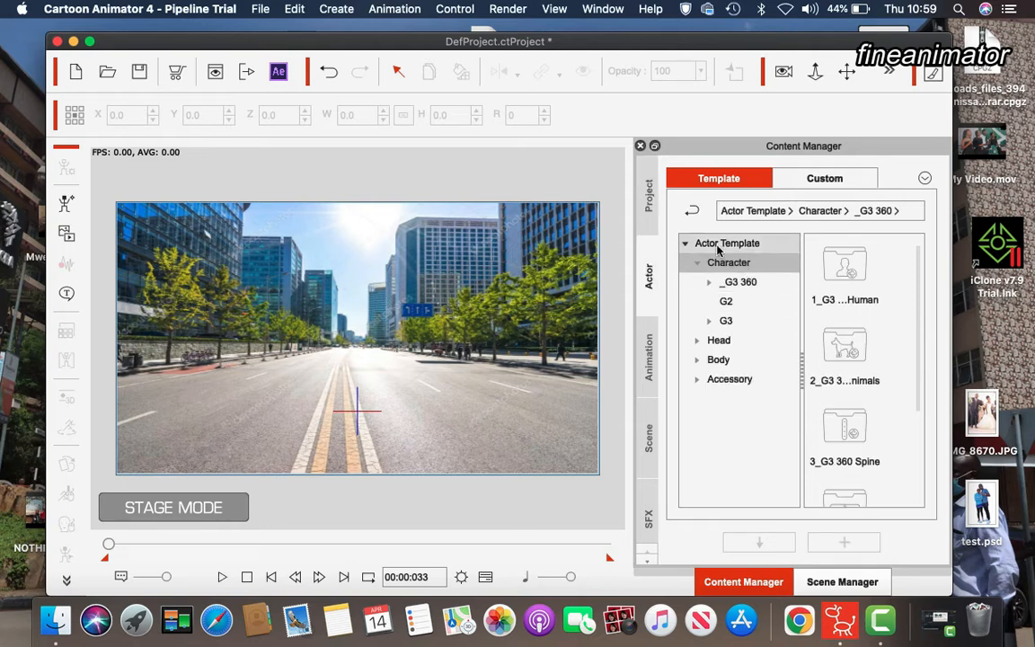
{"action": "double_click", "coordinate": [855, 279]}
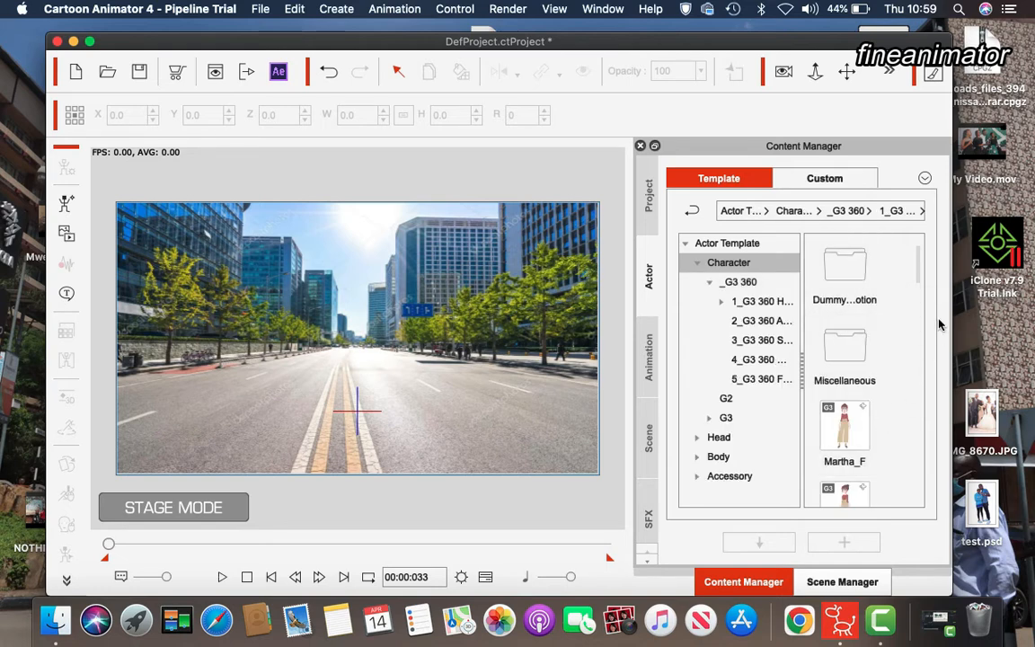
{"action": "left_click_drag", "start_coordinate": [917, 280], "coordinate": [915, 351]}
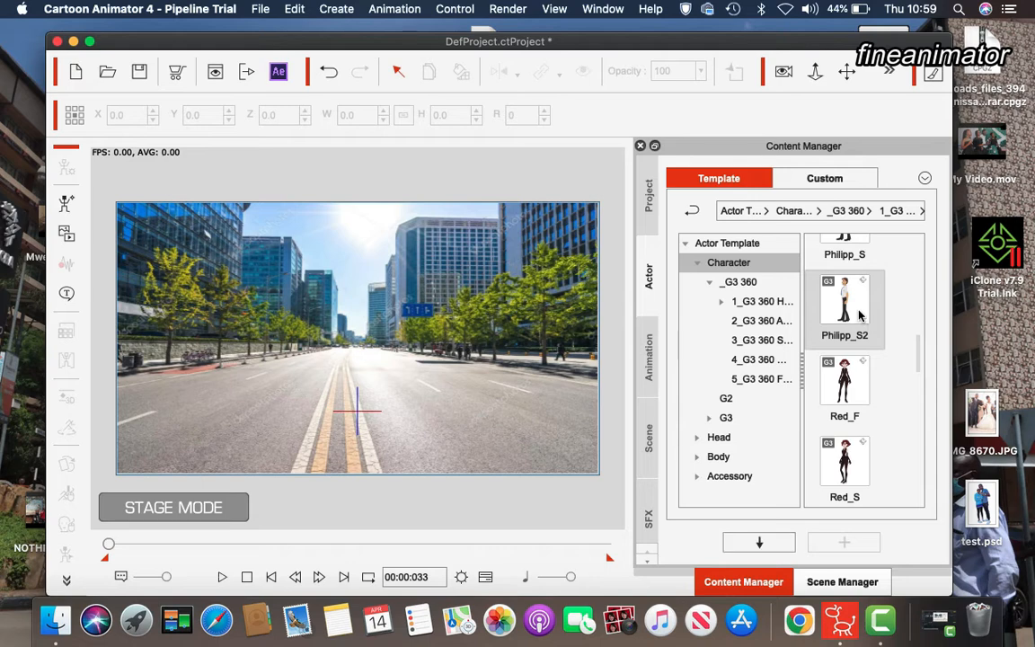
{"action": "left_click_drag", "start_coordinate": [844, 300], "coordinate": [384, 325]}
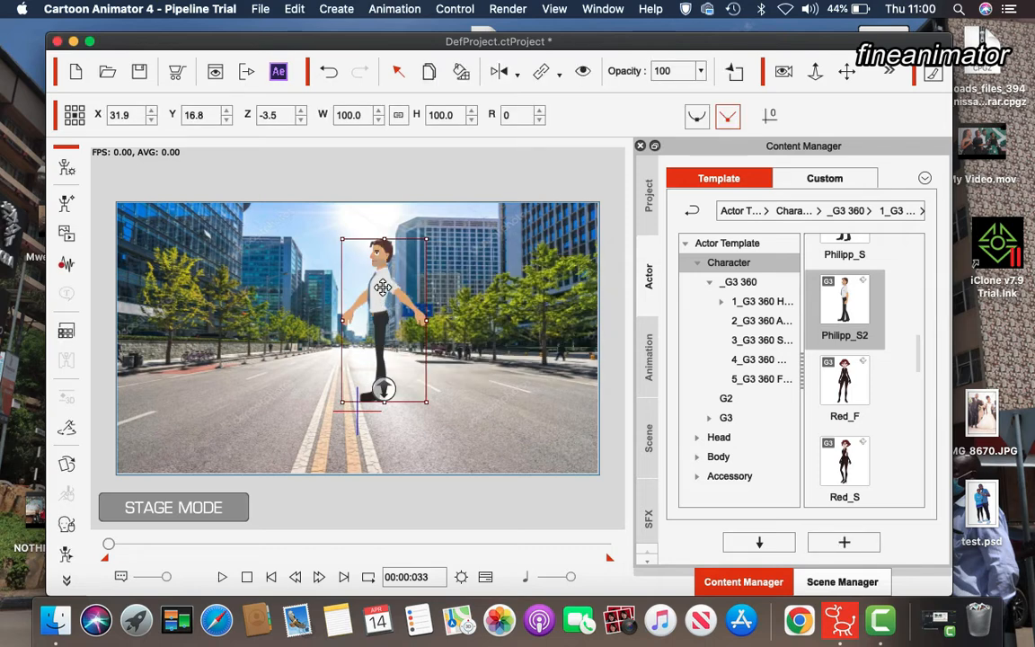
{"action": "left_click_drag", "start_coordinate": [382, 286], "coordinate": [403, 344]}
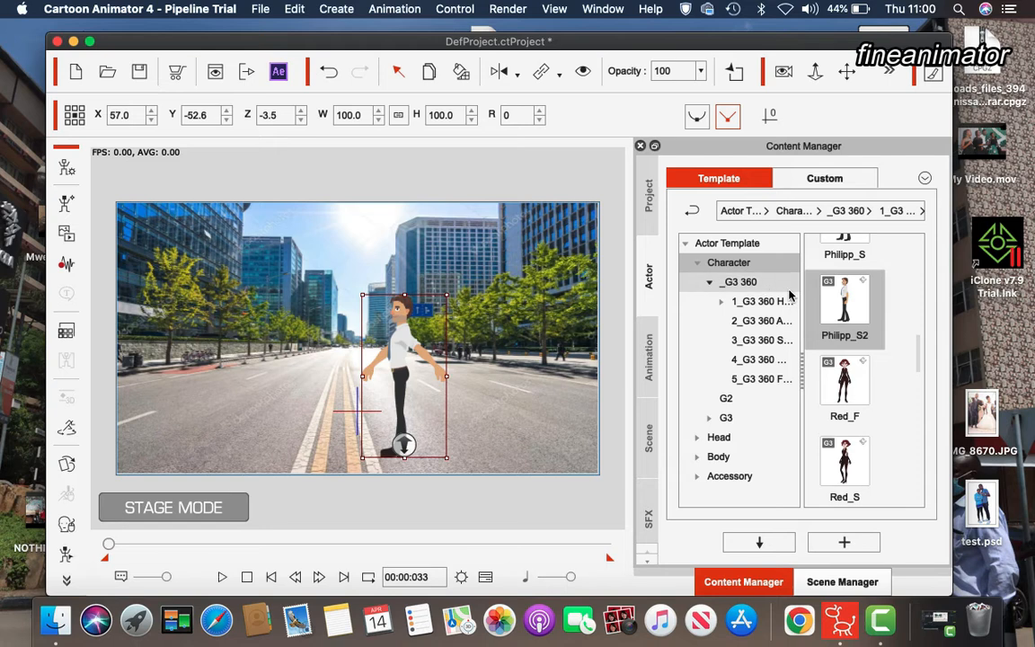
Open the Side walk motions under Motion > 1_G3 Human > _Turners_Male and apply Walk Forward(3E) to the character
{"action": "left_click", "coordinate": [649, 356]}
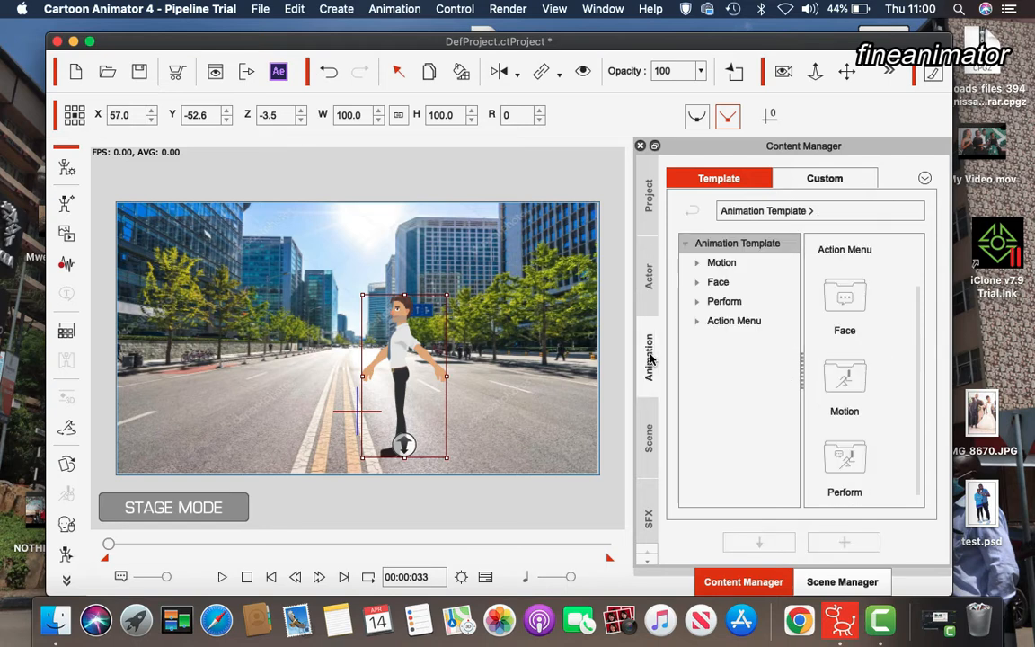
{"action": "double_click", "coordinate": [856, 385]}
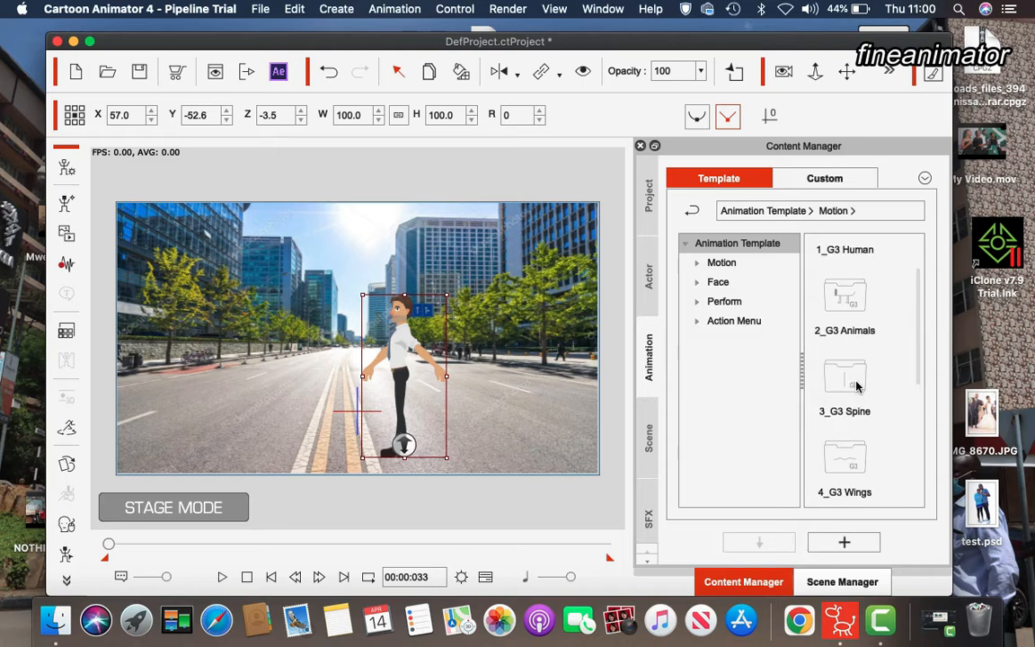
{"action": "double_click", "coordinate": [850, 251]}
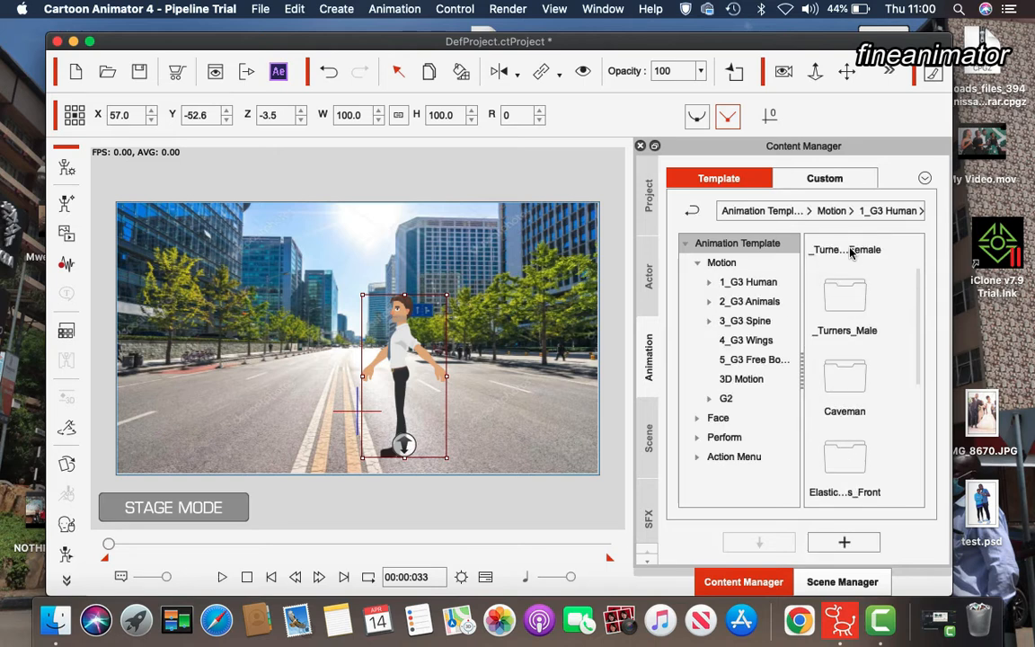
{"action": "double_click", "coordinate": [853, 318]}
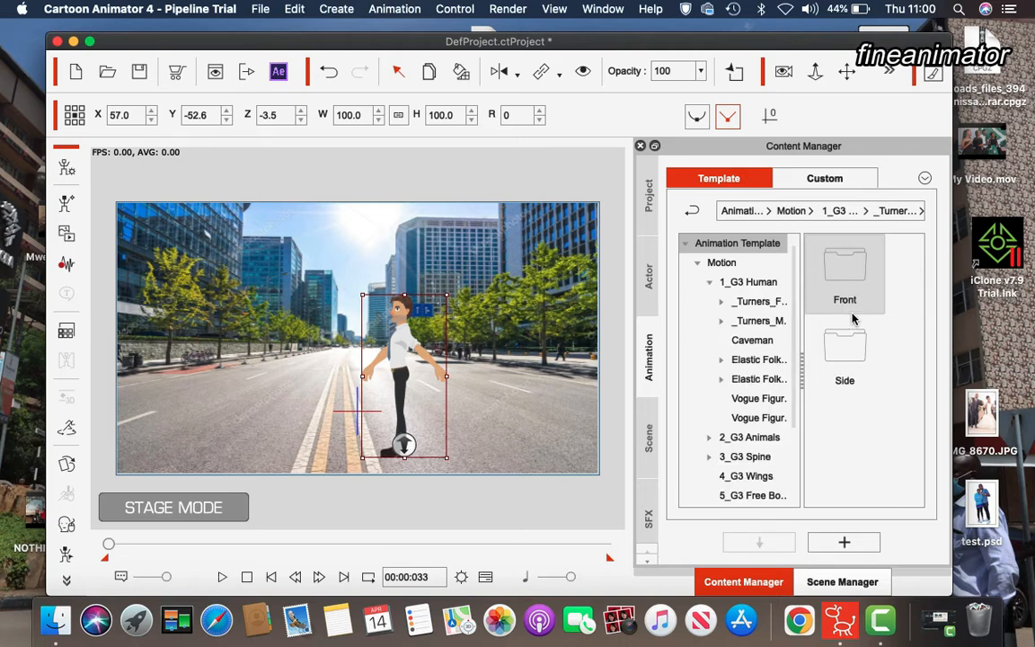
{"action": "double_click", "coordinate": [859, 358]}
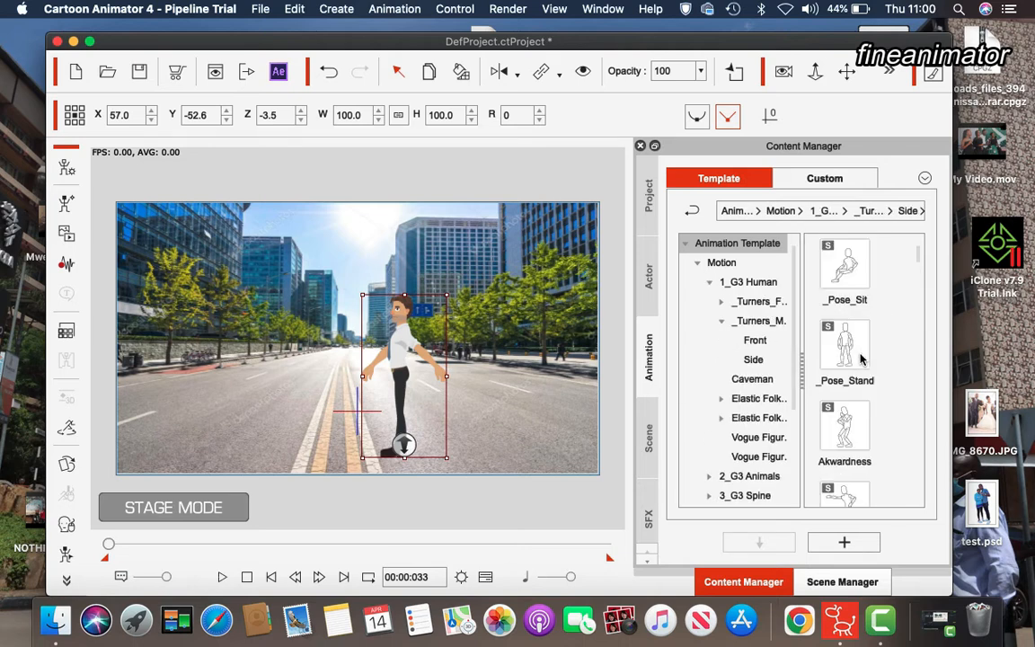
{"action": "left_click_drag", "start_coordinate": [918, 260], "coordinate": [907, 485]}
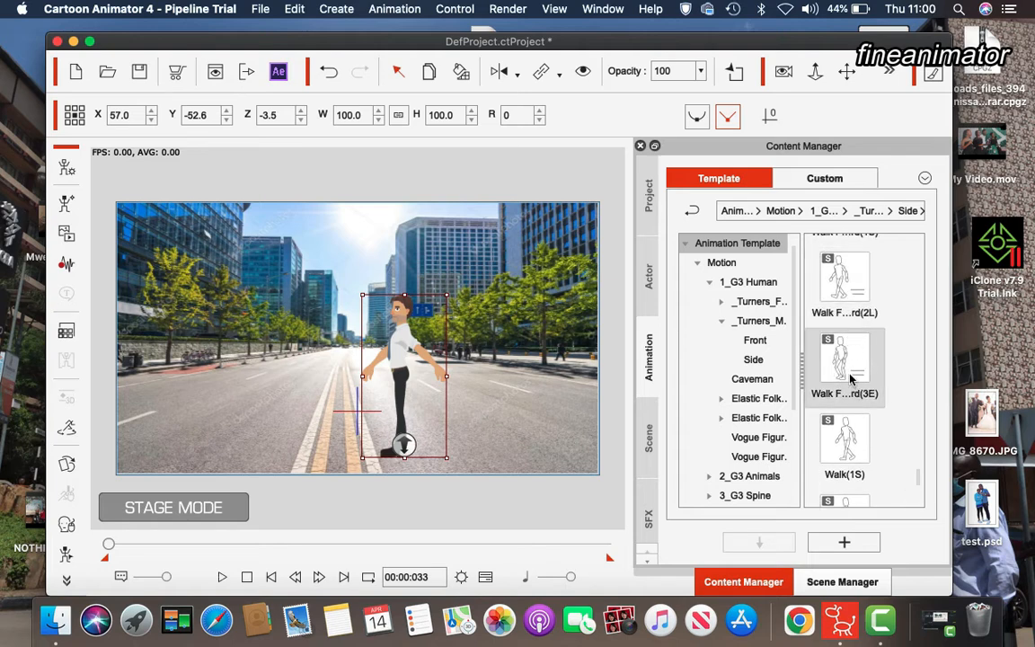
{"action": "left_click_drag", "start_coordinate": [850, 379], "coordinate": [401, 334]}
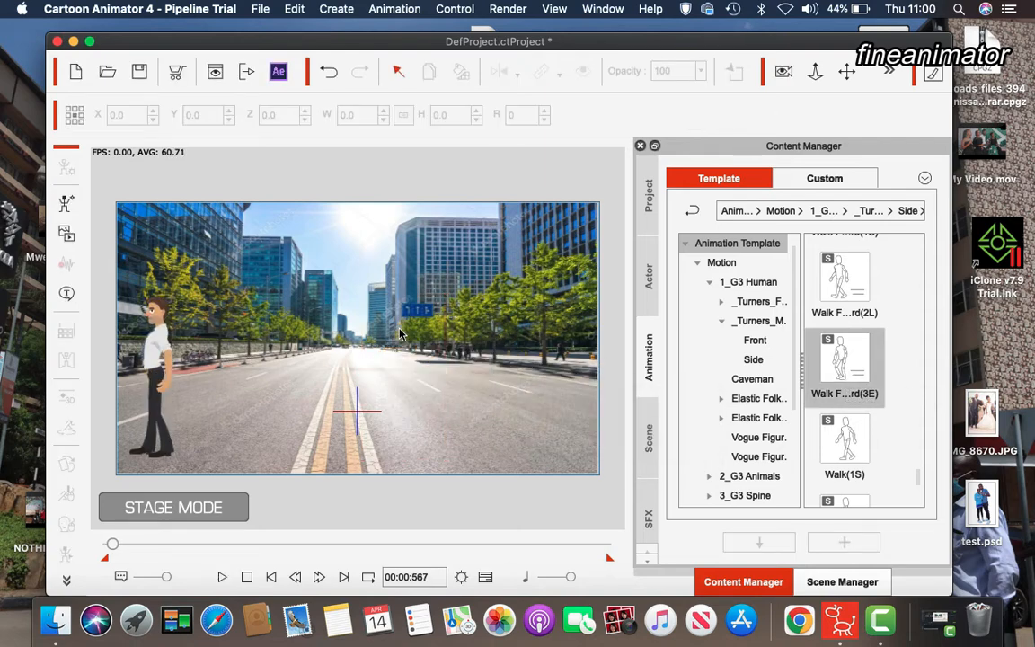
Undo that motion and apply the Walk Forward(2L) motion to the character instead
{"action": "key", "text": "super+z"}
{"action": "left_click_drag", "start_coordinate": [843, 278], "coordinate": [359, 295]}
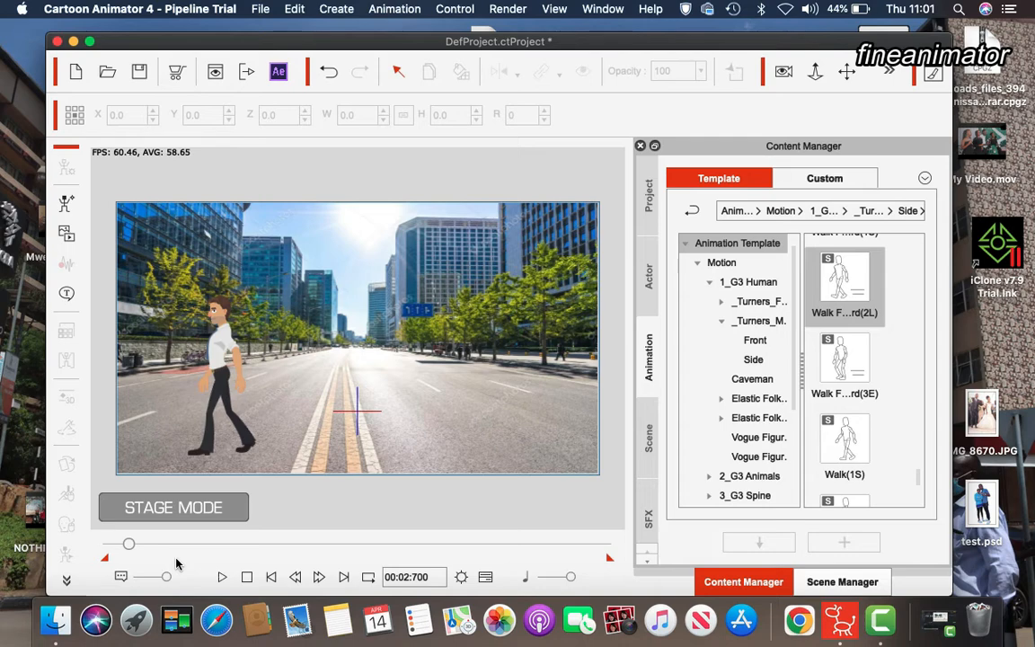
Open the timeline and return the playhead to the first frame
{"action": "key", "text": "F3"}
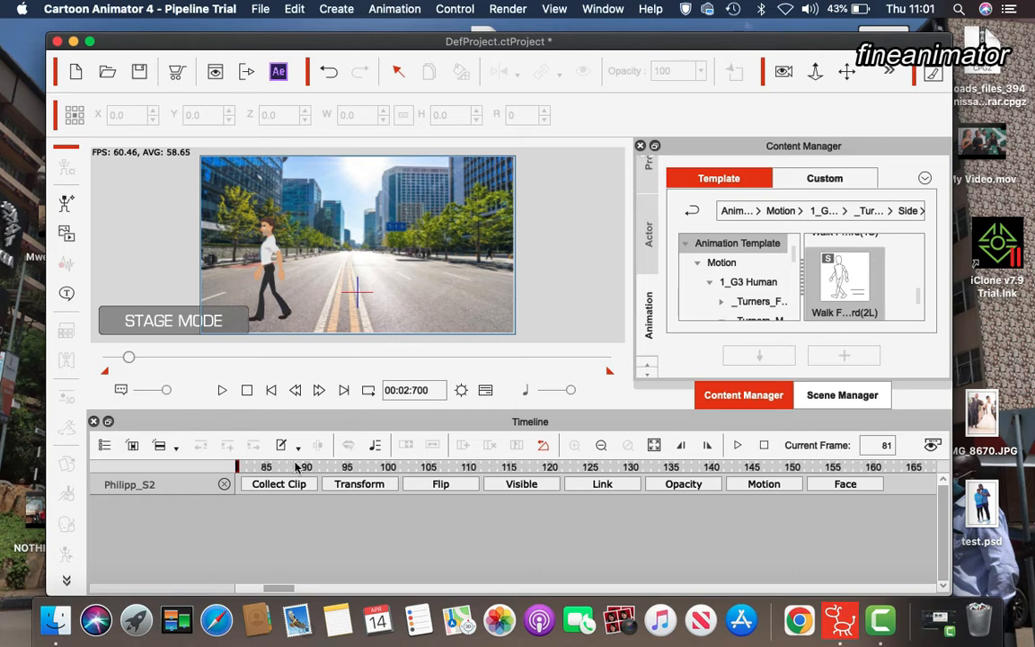
{"action": "left_click", "coordinate": [256, 464]}
{"action": "left_click_drag", "start_coordinate": [256, 464], "coordinate": [4, 469]}
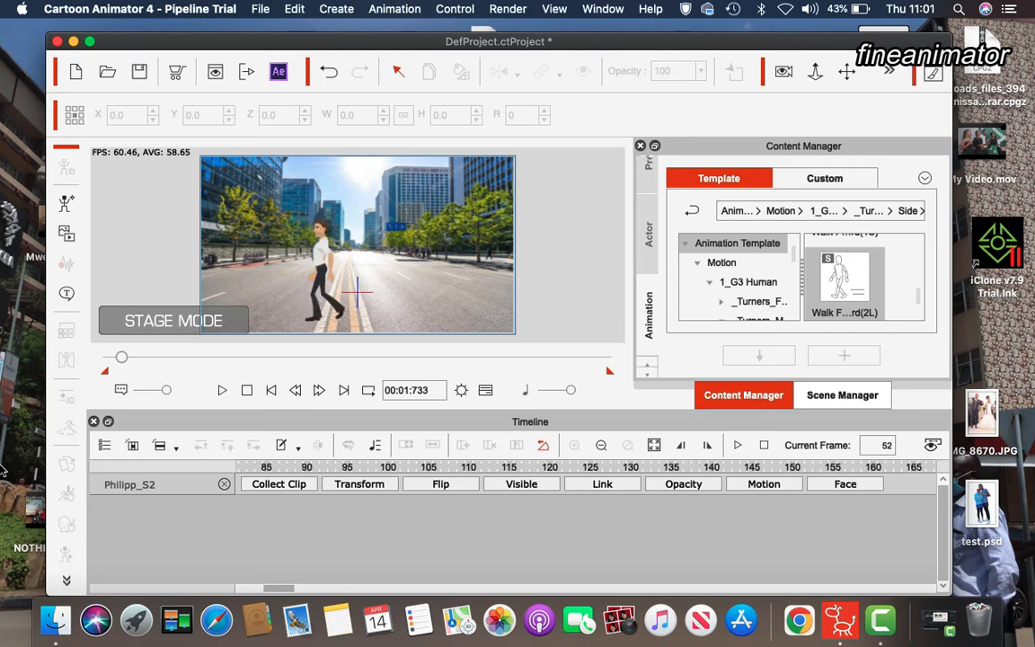
{"action": "left_click", "coordinate": [426, 390]}
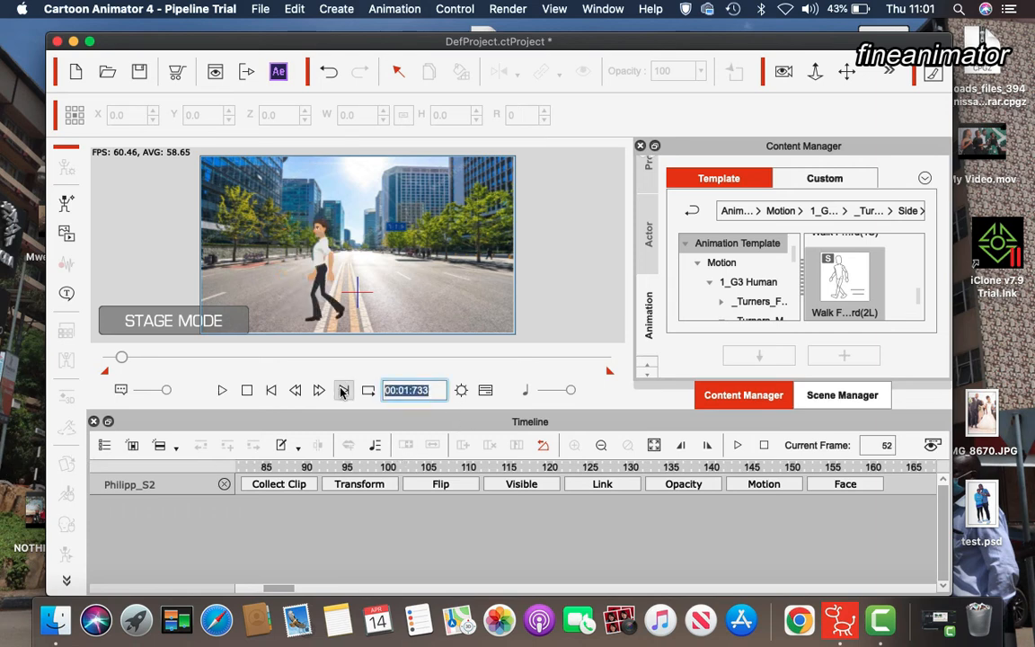
{"action": "type", "text": "0"}
{"action": "key", "text": "Return"}
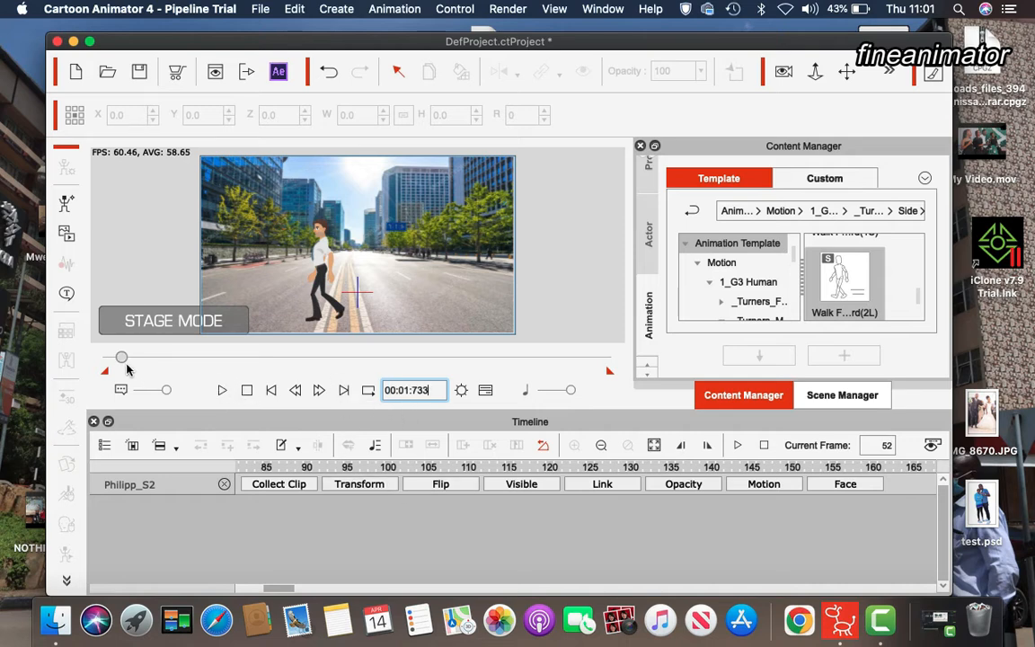
{"action": "left_click_drag", "start_coordinate": [121, 356], "coordinate": [93, 361]}
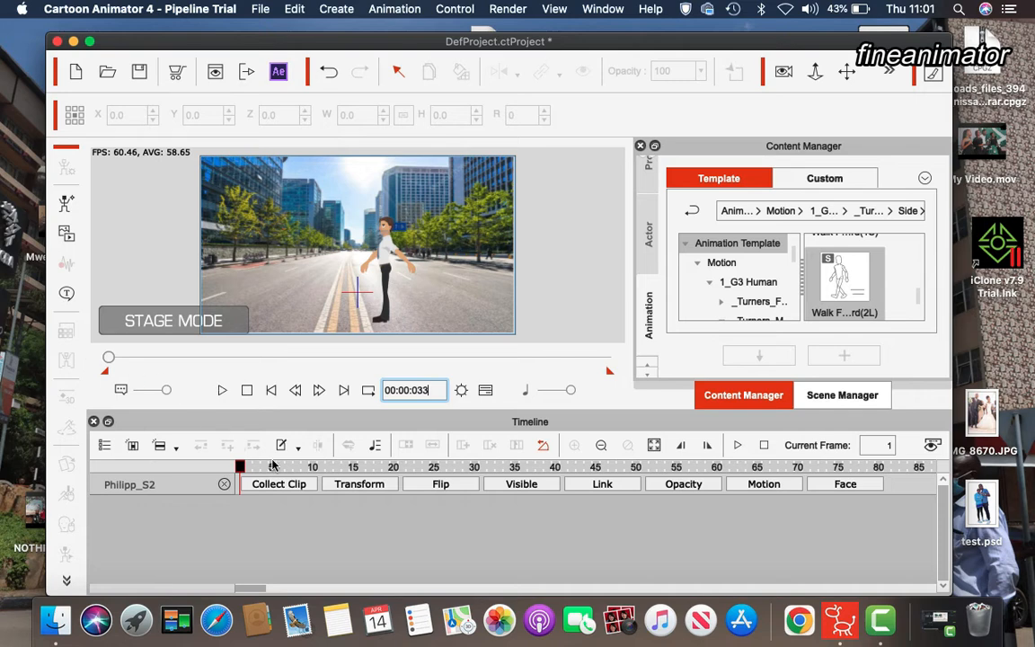
Move the character off the stage's right edge, to about X 359, Y -61.8
{"action": "left_click", "coordinate": [396, 261]}
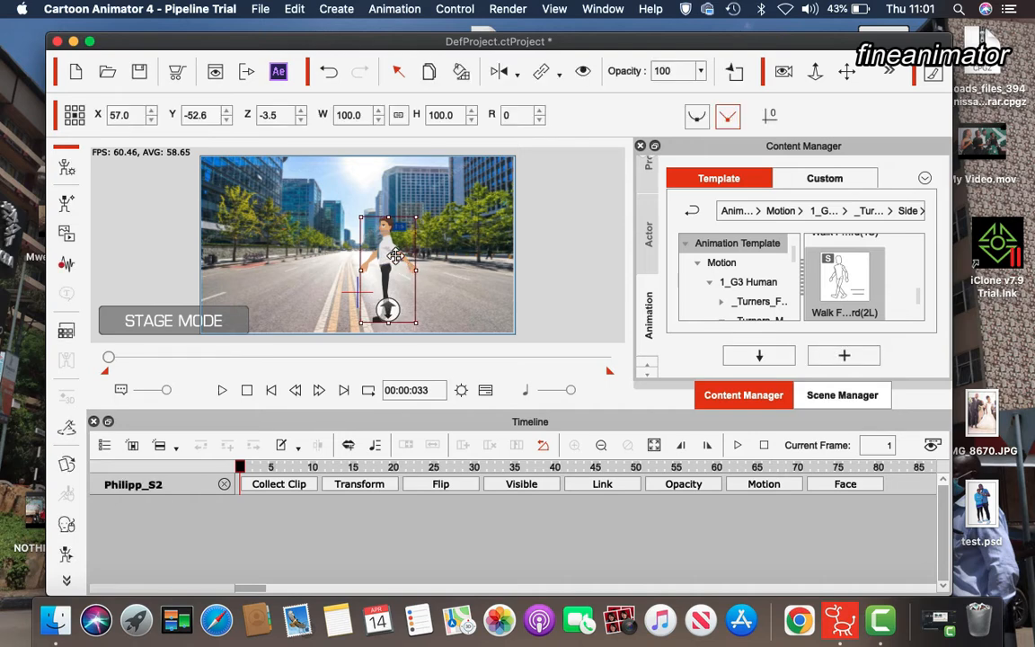
{"action": "left_click_drag", "start_coordinate": [395, 256], "coordinate": [550, 260]}
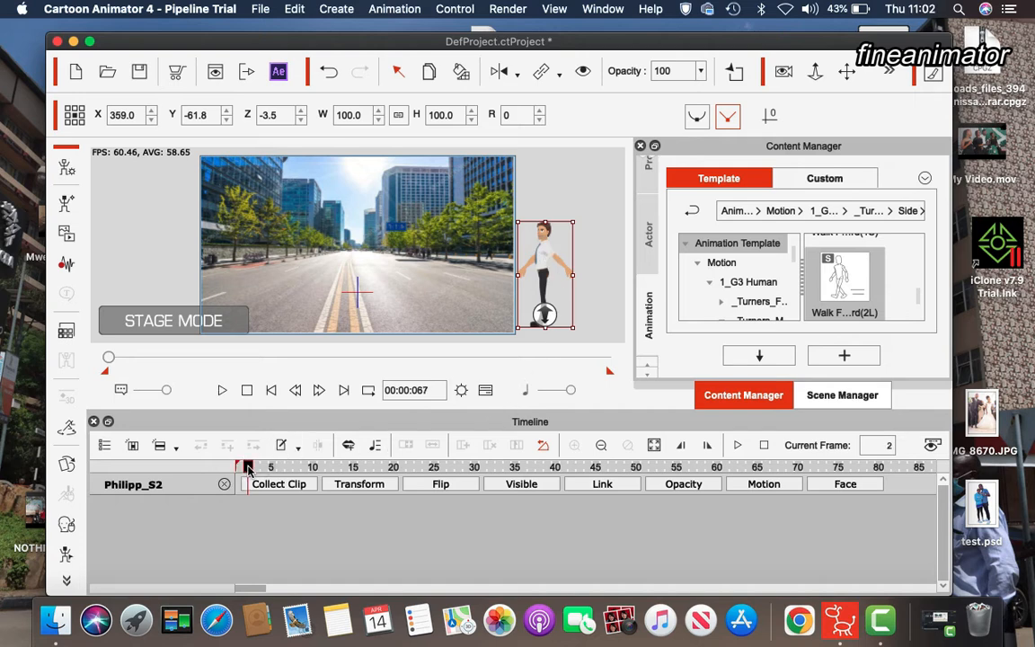
Play and pause the animation to preview the character's walk
{"action": "key", "text": "space"}
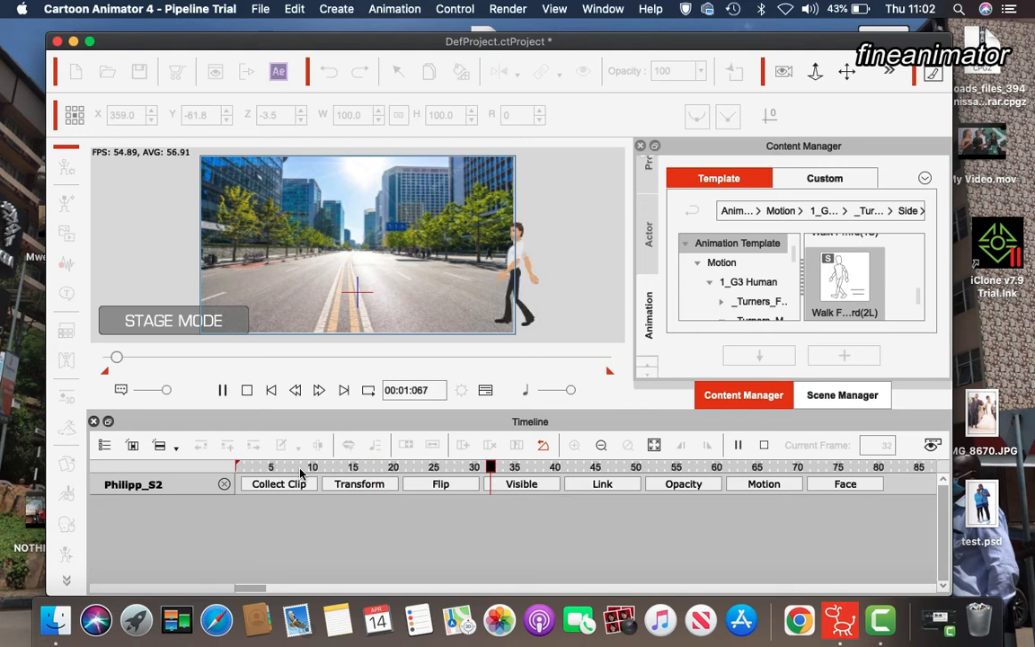
{"action": "key", "text": "space"}
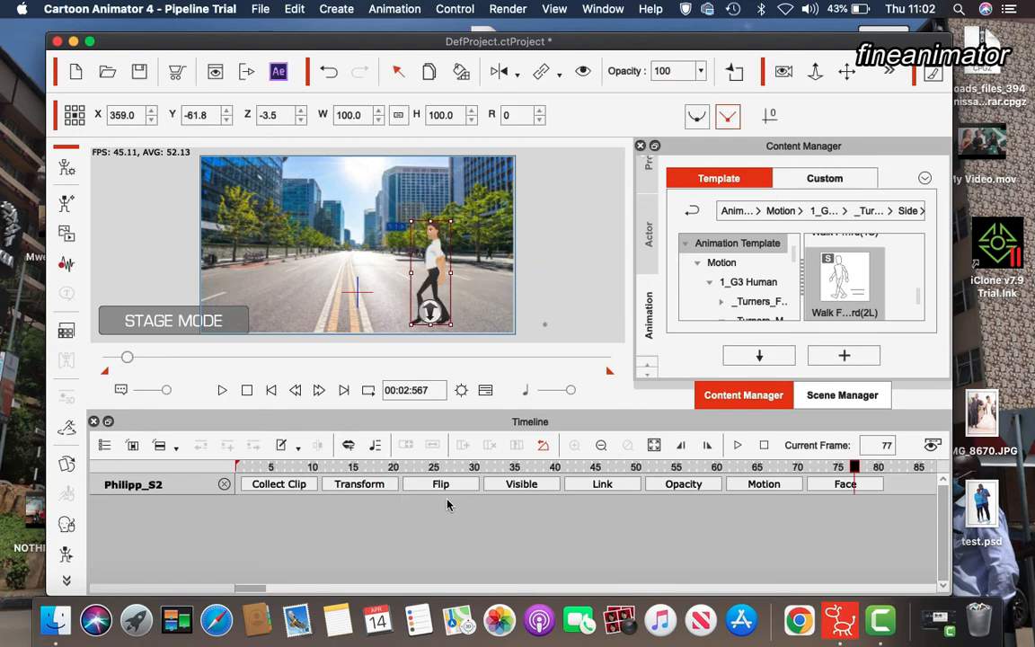
{"action": "key", "text": "space"}
{"action": "key", "text": "space"}
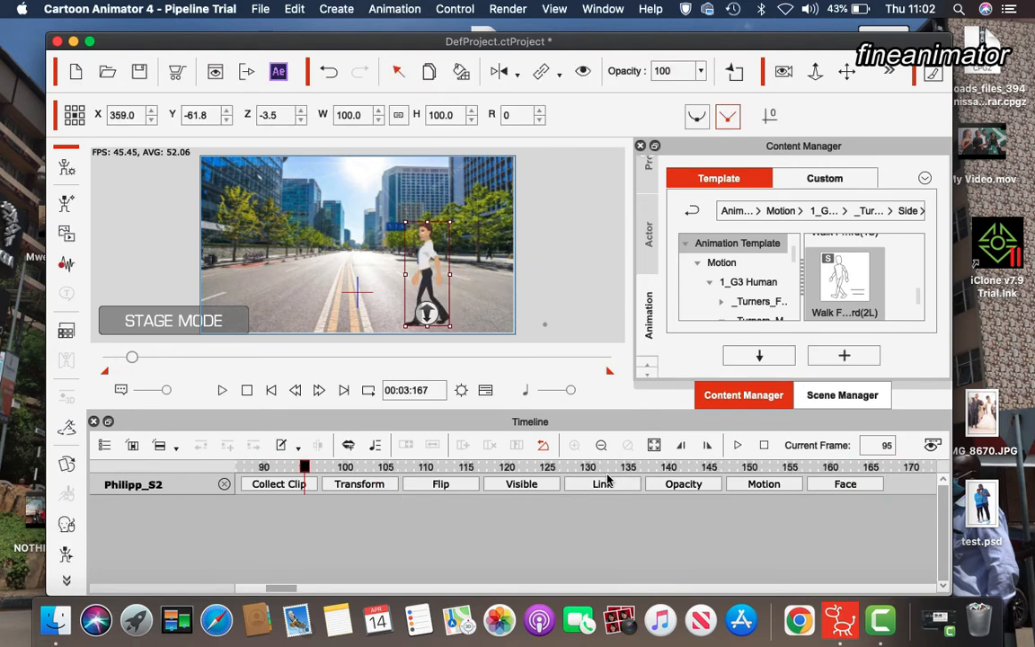
Open the character's motion track and append another Walk Forward(2L) motion clip at frame 80, where the first clip ends
{"action": "left_click_drag", "start_coordinate": [304, 471], "coordinate": [207, 476]}
{"action": "left_click_drag", "start_coordinate": [281, 593], "coordinate": [278, 593]}
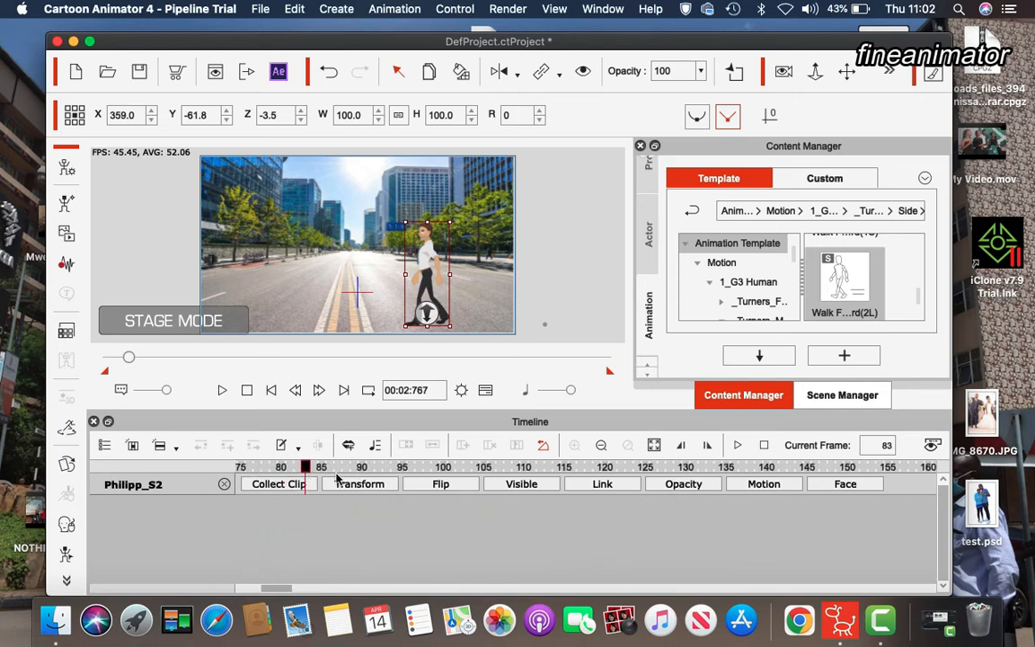
{"action": "left_click", "coordinate": [763, 485]}
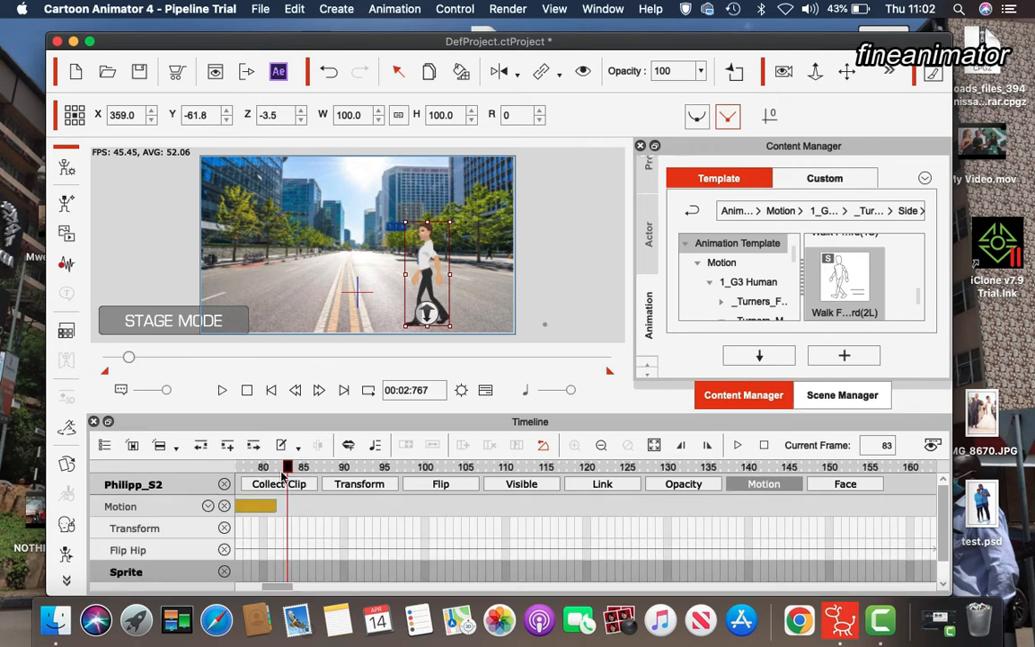
{"action": "left_click_drag", "start_coordinate": [287, 467], "coordinate": [272, 467]}
{"action": "left_click", "coordinate": [270, 506]}
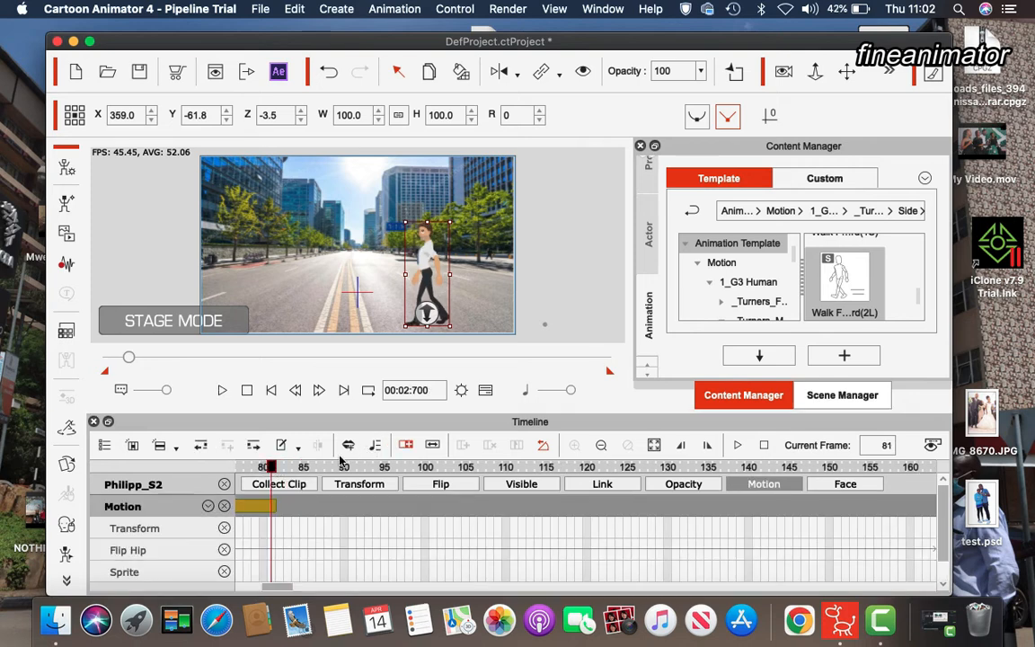
{"action": "left_click", "coordinate": [257, 509]}
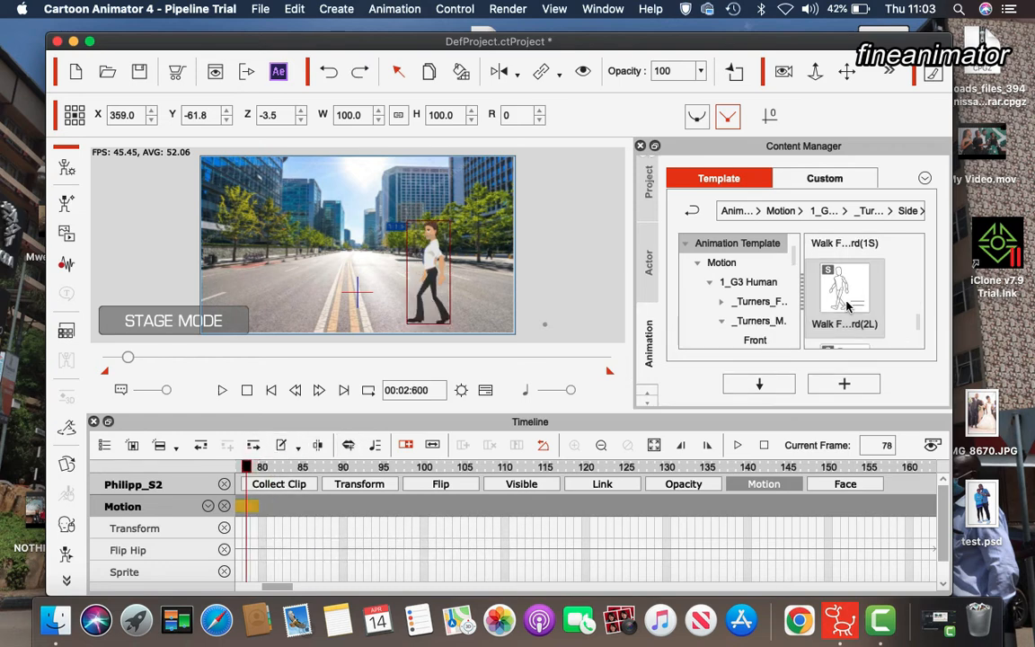
{"action": "left_click_drag", "start_coordinate": [847, 306], "coordinate": [441, 280]}
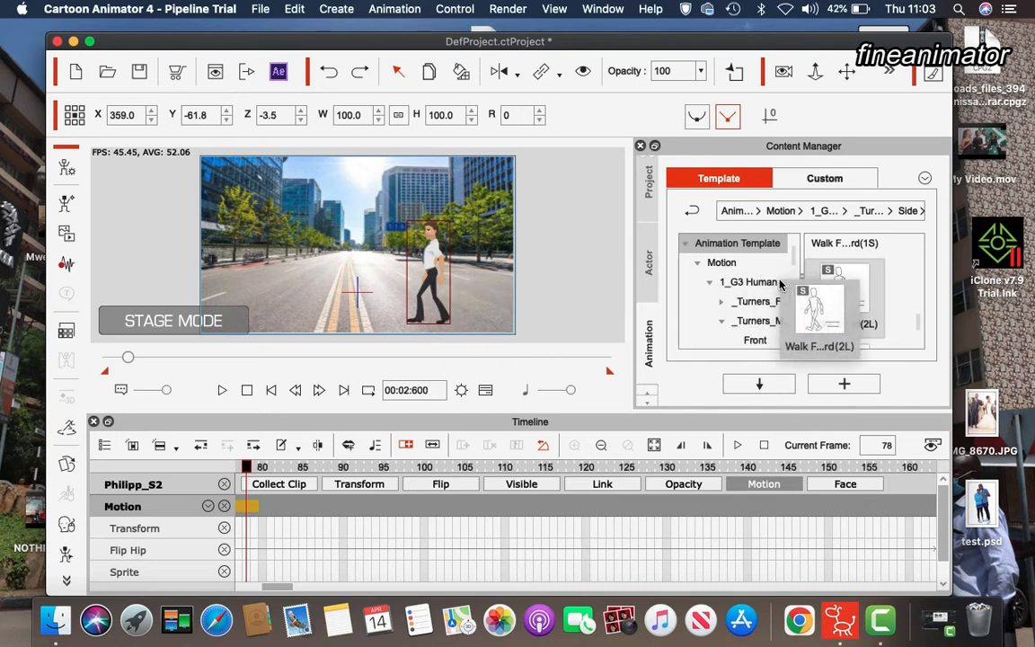
{"action": "left_click", "coordinate": [261, 468]}
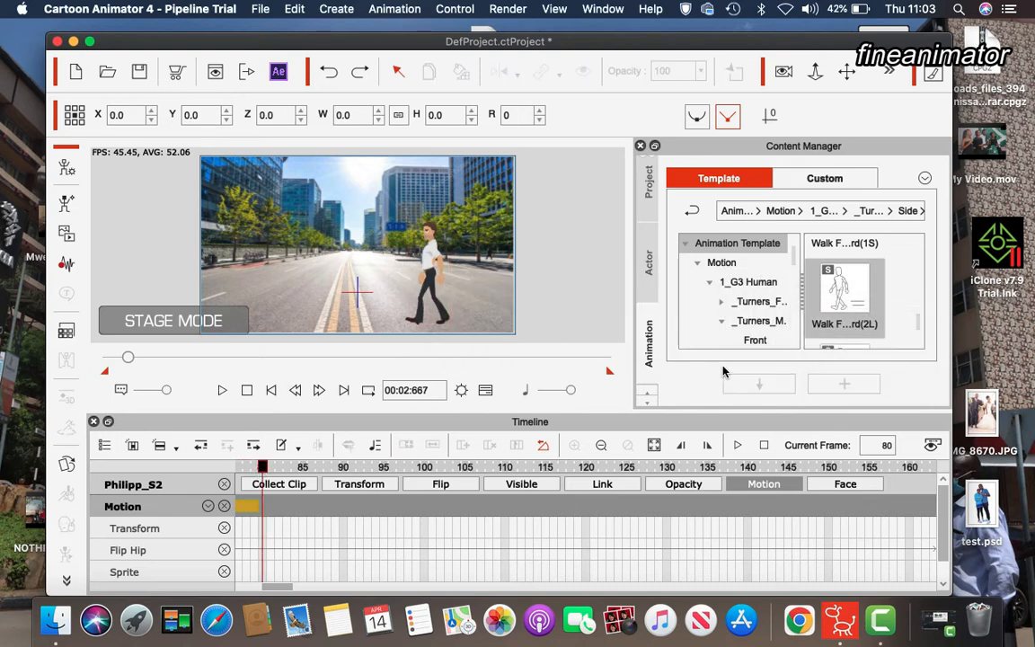
{"action": "left_click_drag", "start_coordinate": [836, 282], "coordinate": [429, 273]}
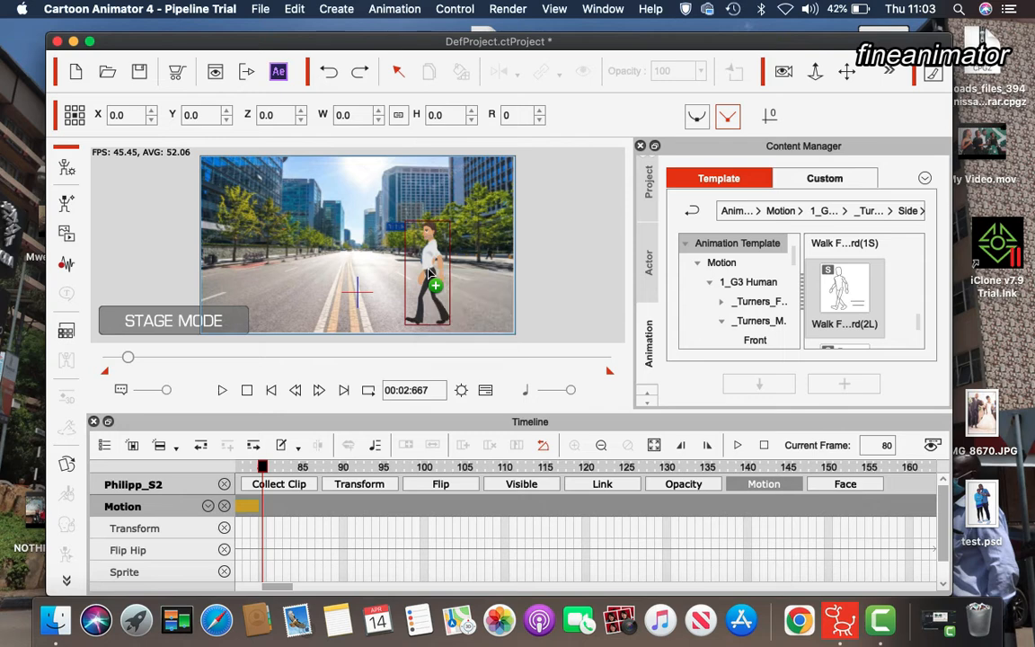
Play and stop the animation to preview the lengthened walk
{"action": "key", "text": "space"}
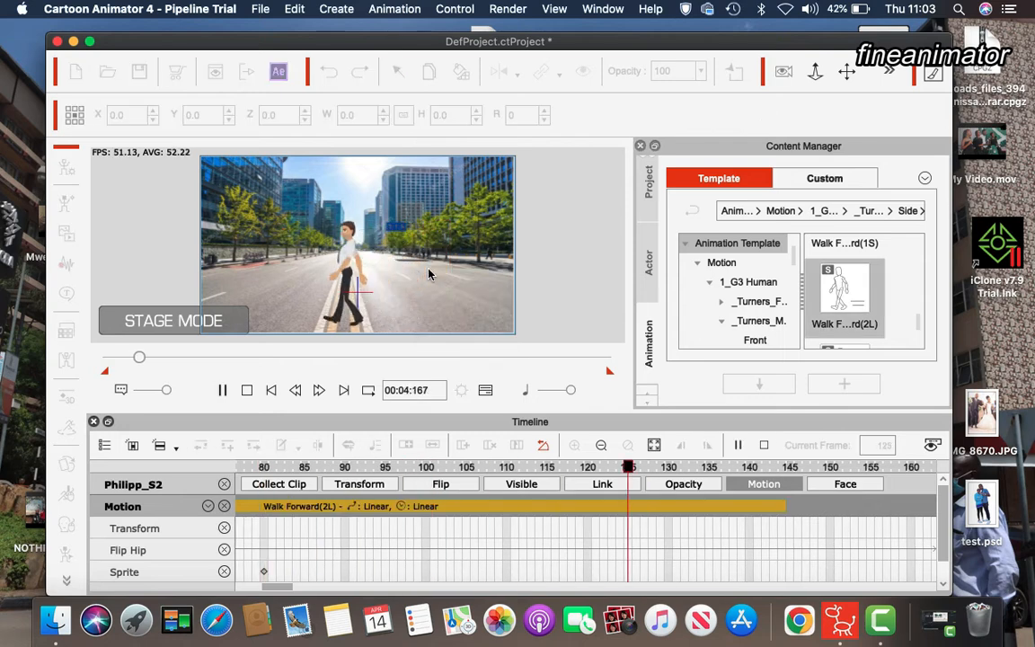
{"action": "key", "text": "space"}
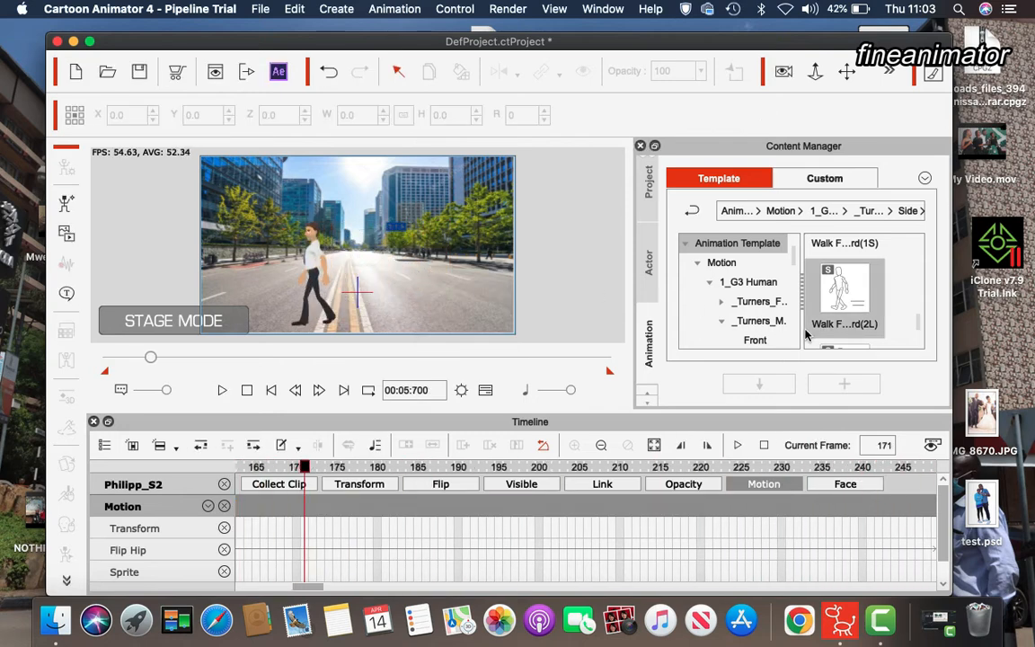
Split the motion clip at frame 143 and delete the short leftover segment after it
{"action": "left_click_drag", "start_coordinate": [315, 587], "coordinate": [291, 591]}
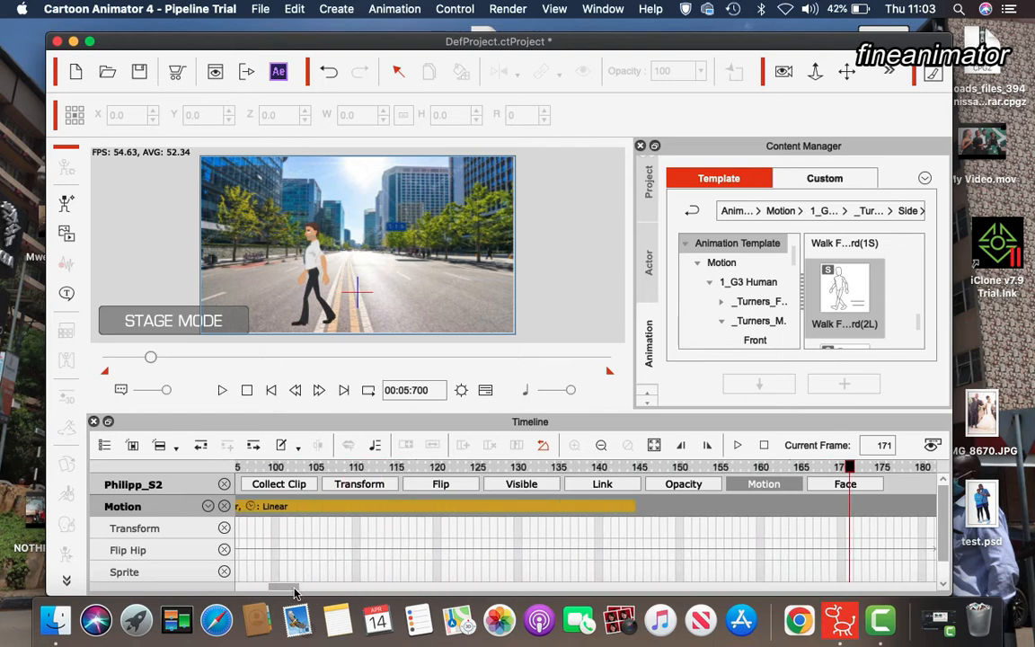
{"action": "left_click", "coordinate": [623, 468]}
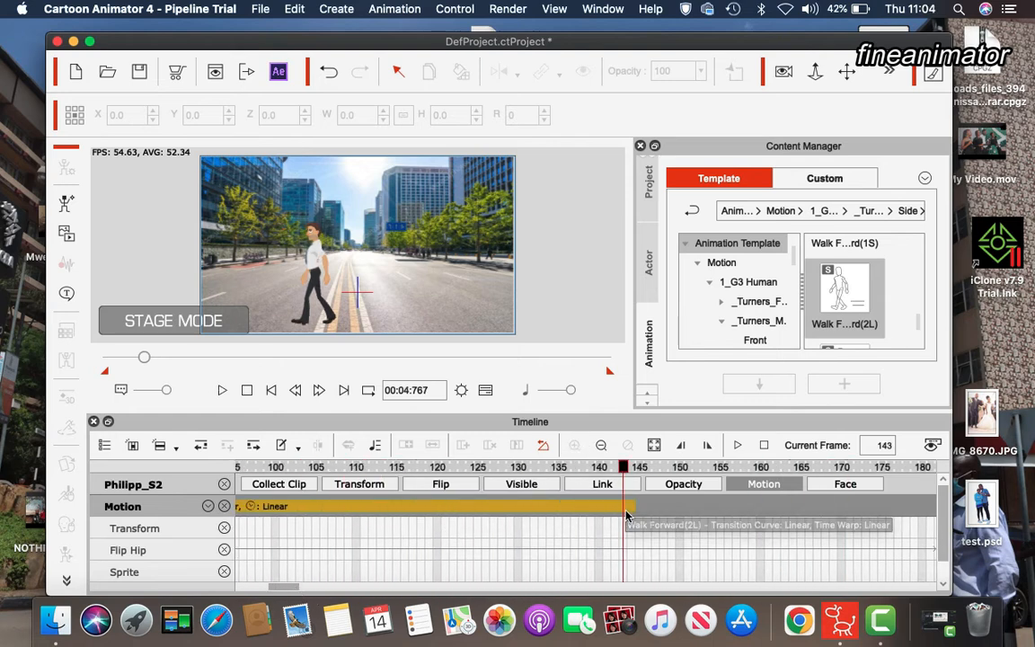
{"action": "left_click", "coordinate": [626, 510]}
{"action": "left_click", "coordinate": [318, 445]}
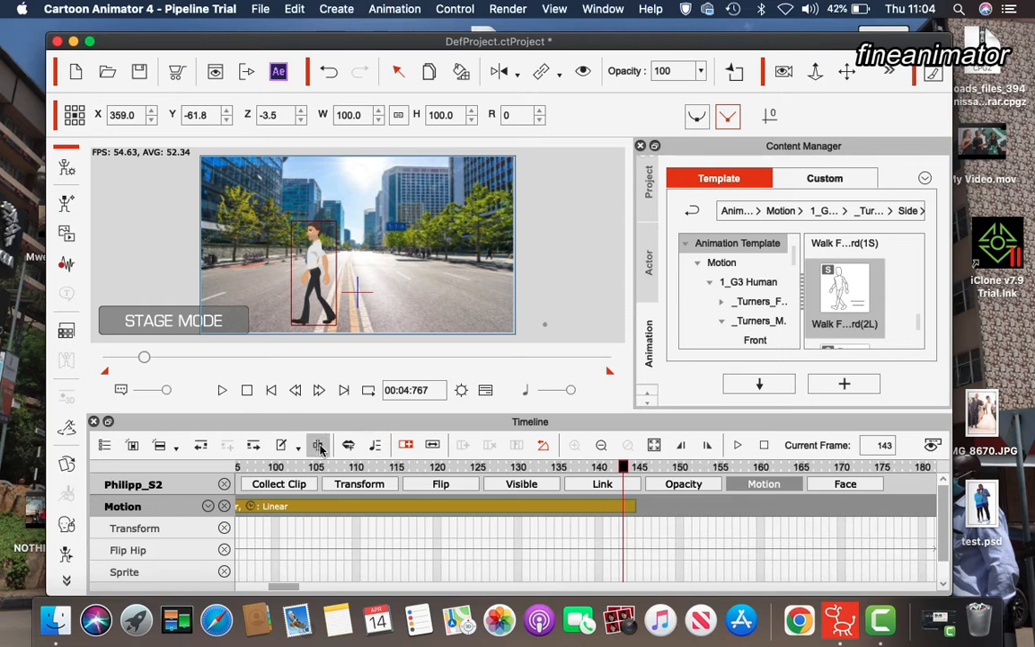
{"action": "left_click", "coordinate": [625, 510]}
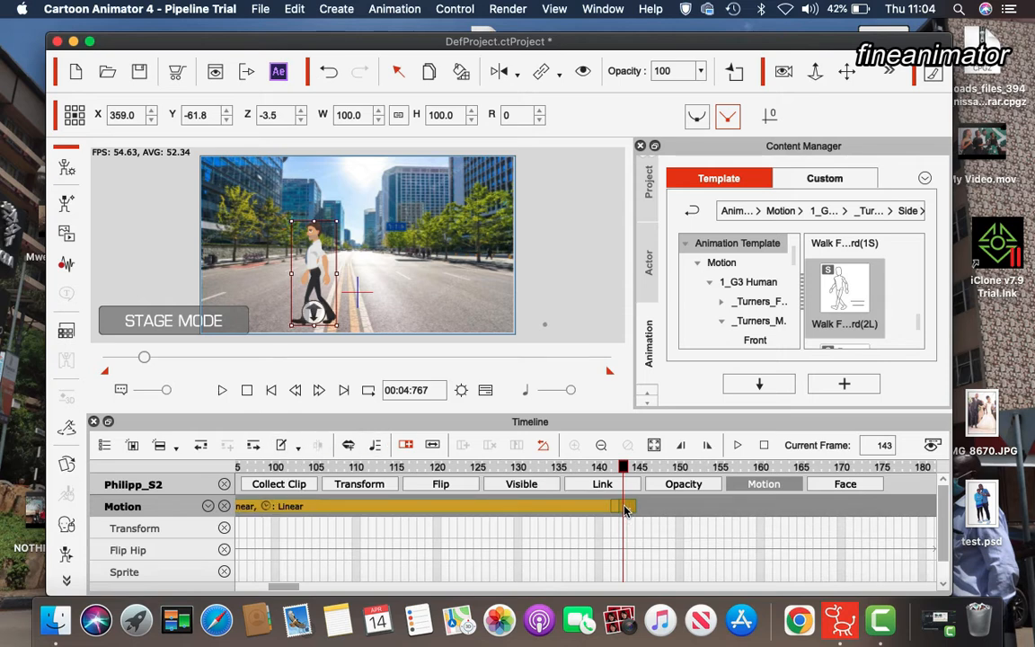
{"action": "key", "text": "Delete"}
Apply another Walk Forward(2L) motion at frame 143 and play it back to check the continued walk
{"action": "left_click_drag", "start_coordinate": [840, 288], "coordinate": [319, 261]}
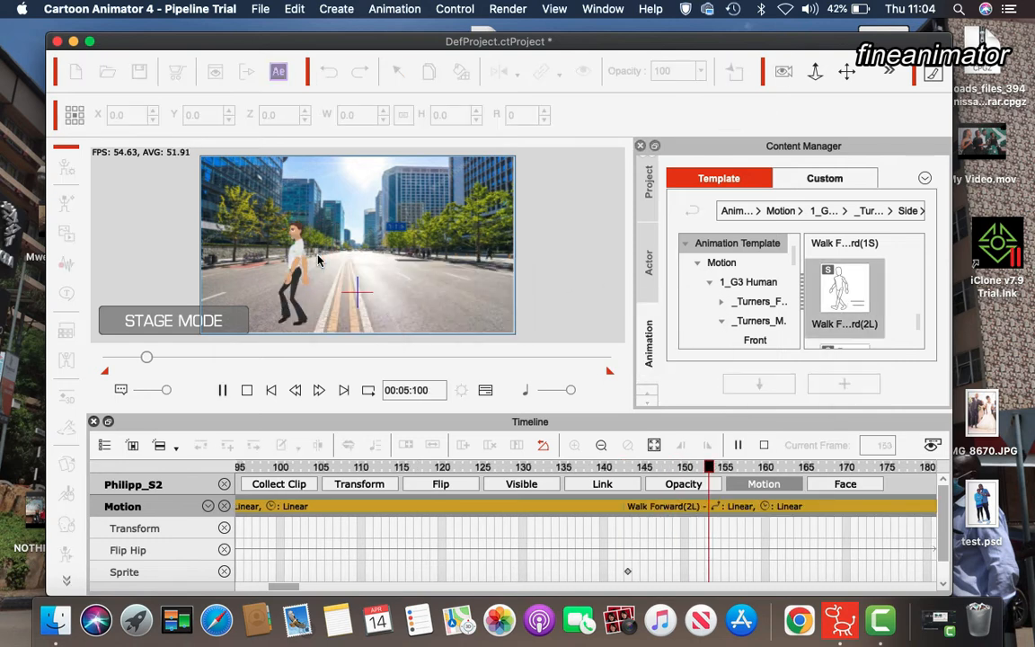
{"action": "key", "text": "space"}
{"action": "key", "text": "space"}
{"action": "key", "text": "space"}
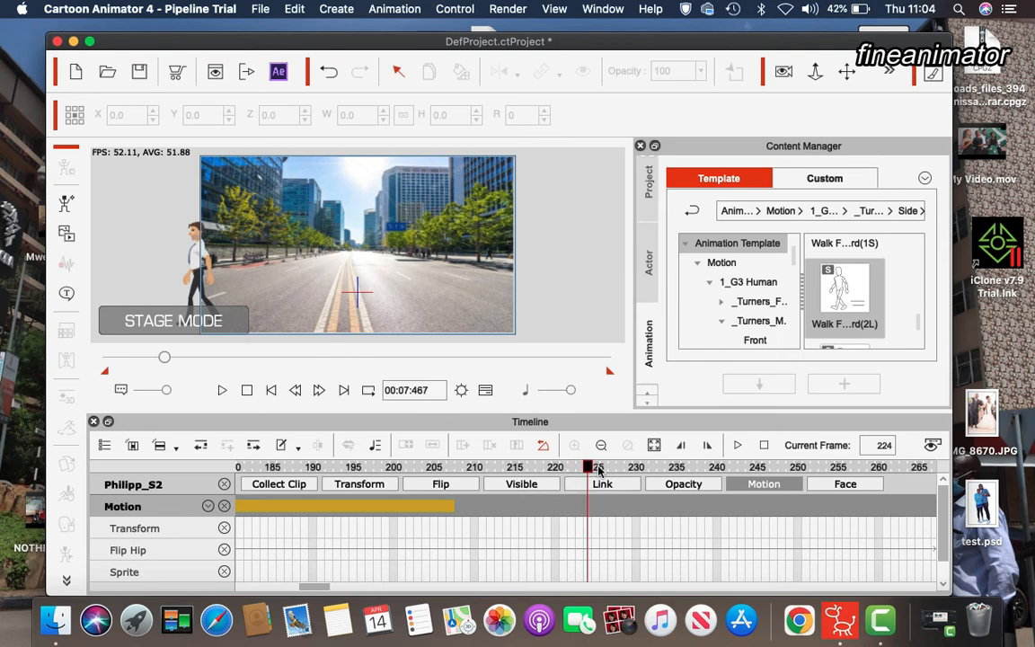
Split the motion clip at frame 206 and apply another Walk Forward(2L) motion to the character there
{"action": "left_click_drag", "start_coordinate": [588, 468], "coordinate": [441, 479]}
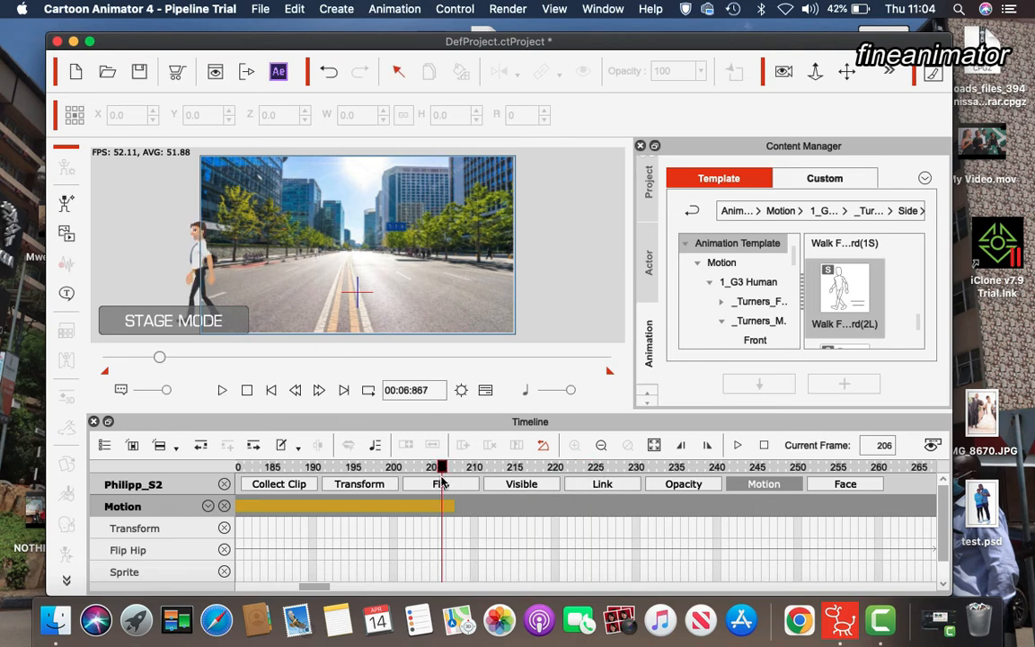
{"action": "left_click", "coordinate": [447, 509]}
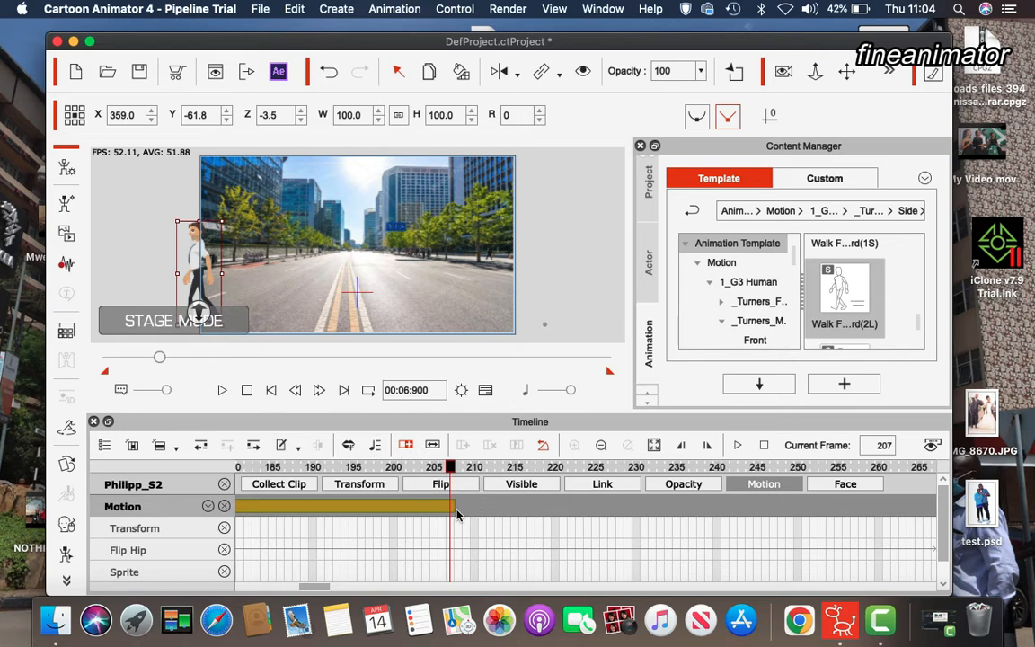
{"action": "left_click", "coordinate": [434, 550]}
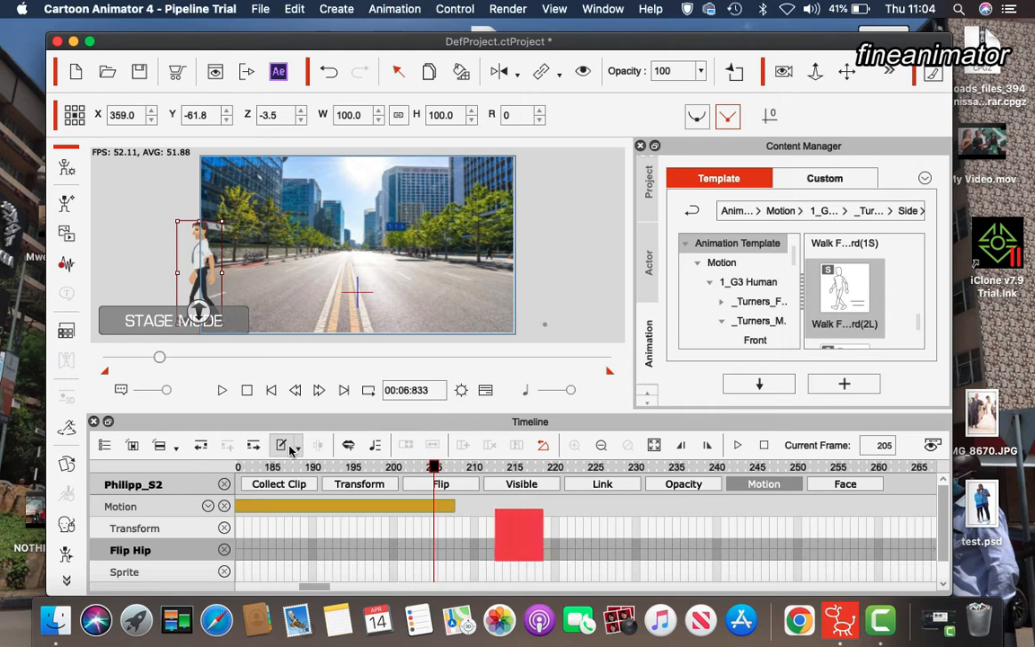
{"action": "left_click", "coordinate": [446, 505]}
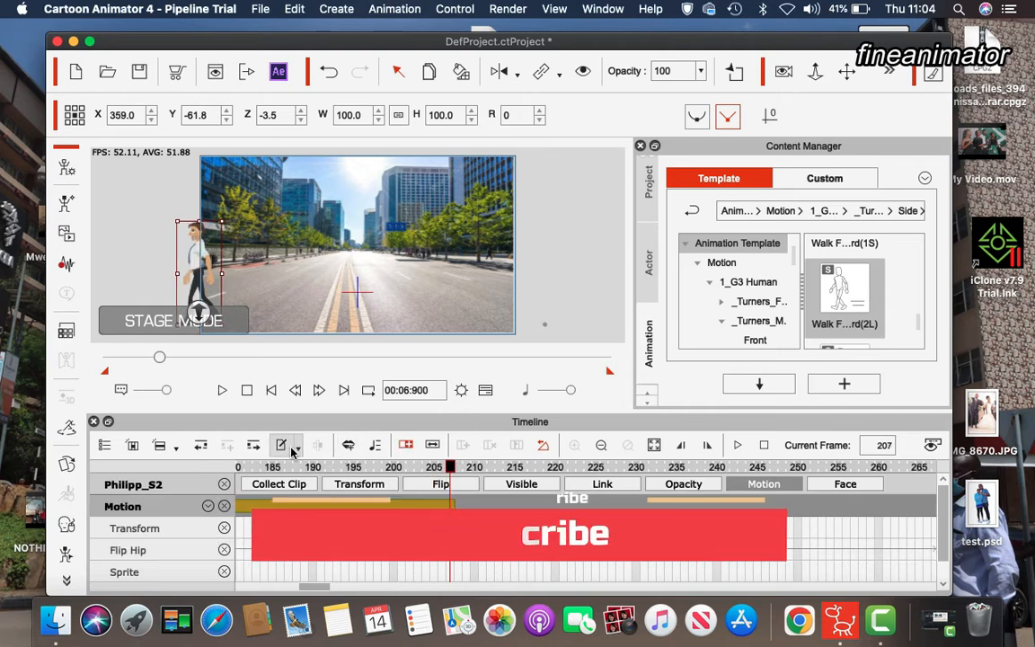
{"action": "left_click", "coordinate": [441, 505]}
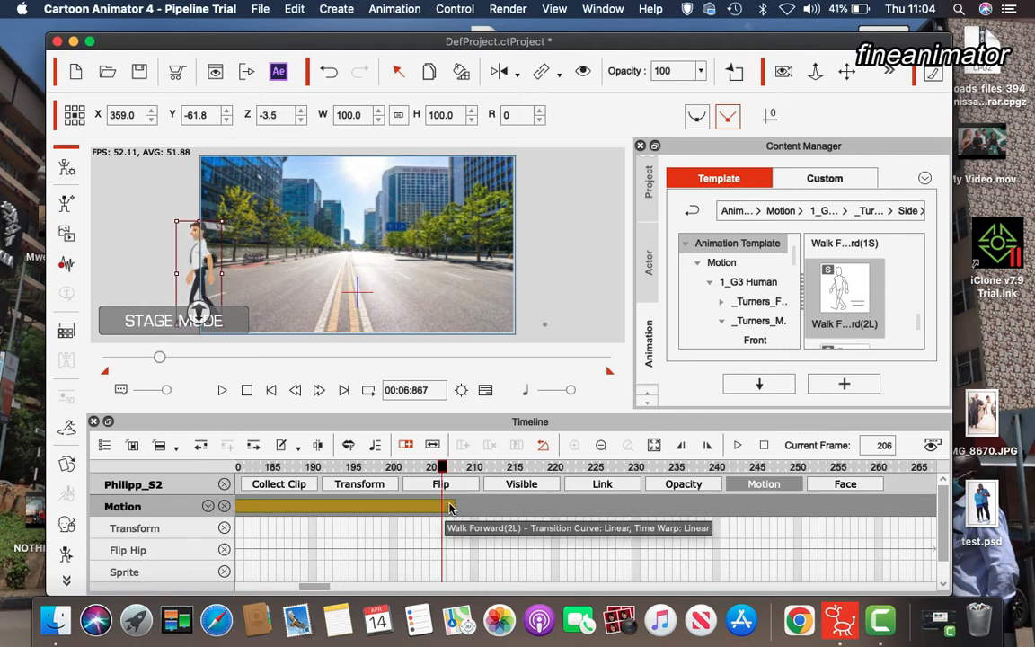
{"action": "left_click", "coordinate": [317, 445]}
{"action": "left_click", "coordinate": [447, 510]}
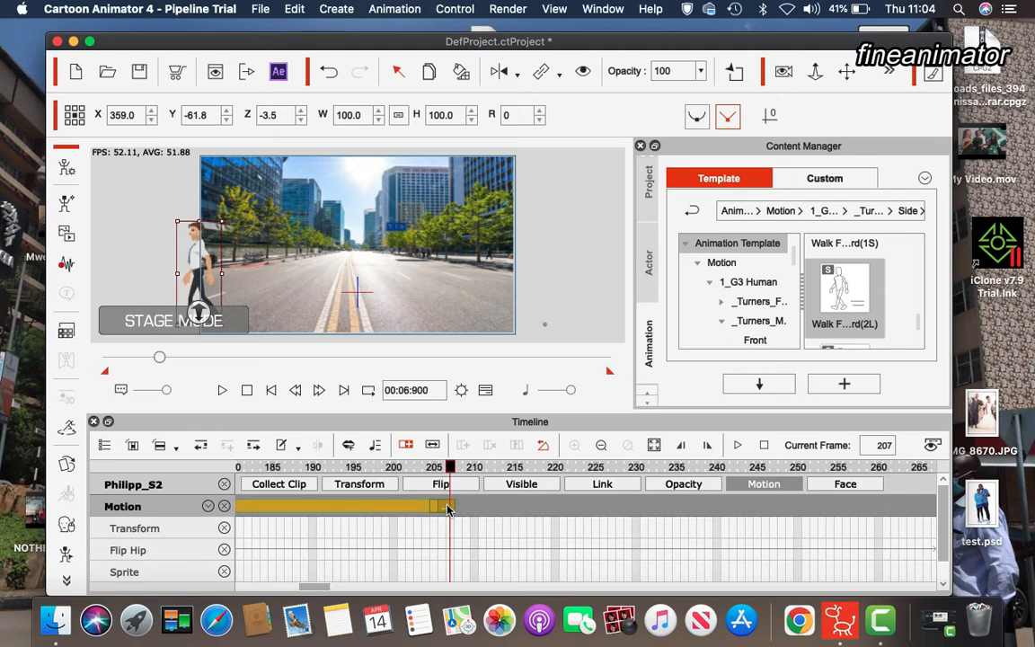
{"action": "left_click_drag", "start_coordinate": [840, 295], "coordinate": [200, 244]}
Return to the first frame and play the whole walk animation from the start
{"action": "key", "text": "space"}
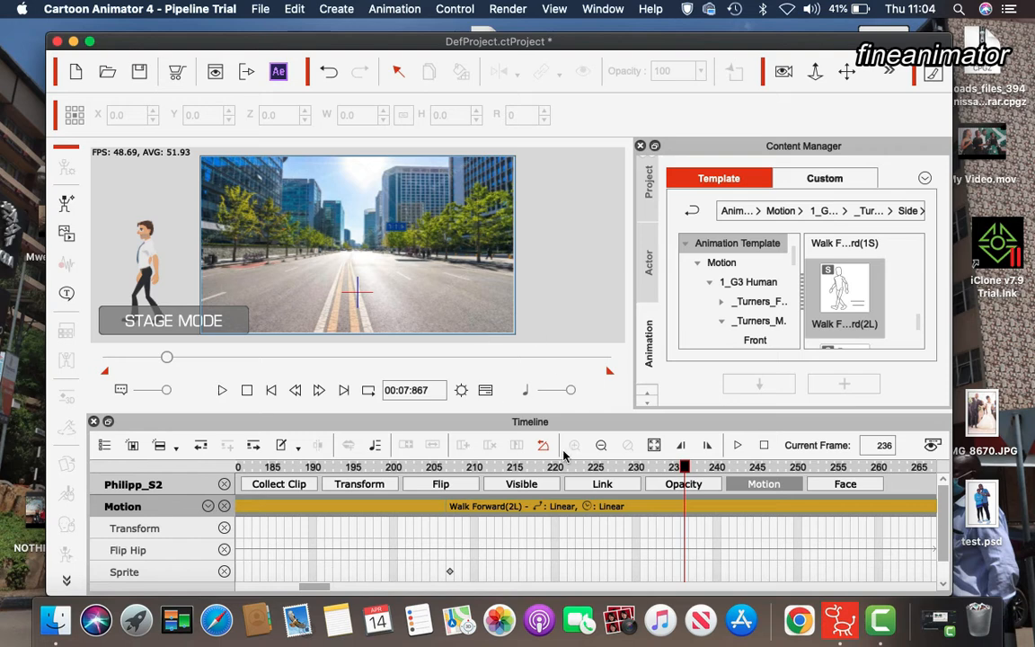
{"action": "left_click_drag", "start_coordinate": [165, 361], "coordinate": [41, 349]}
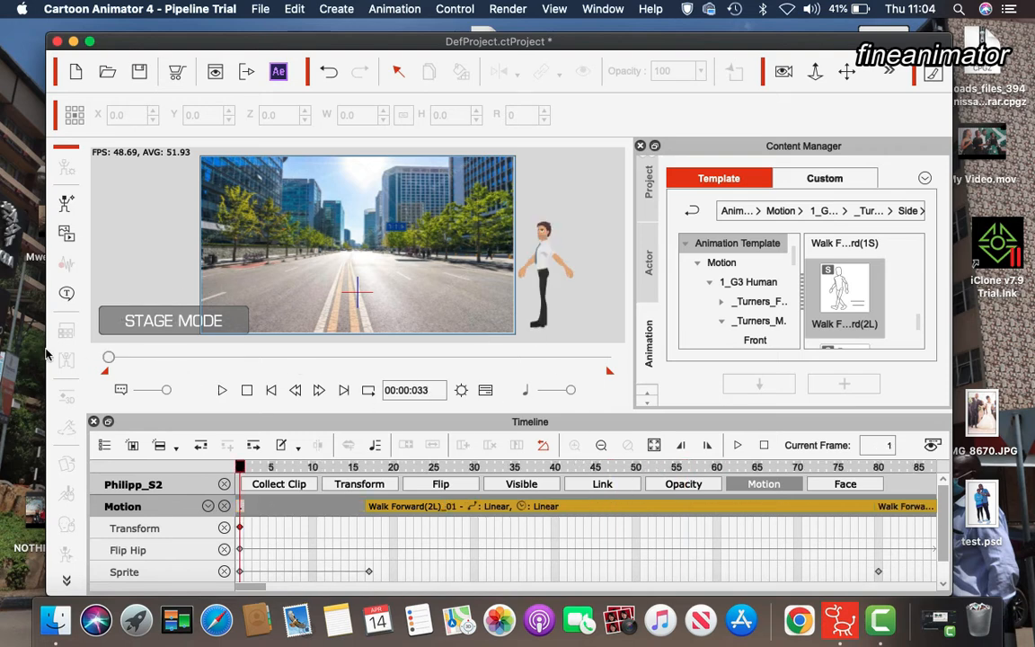
{"action": "left_click", "coordinate": [222, 391]}
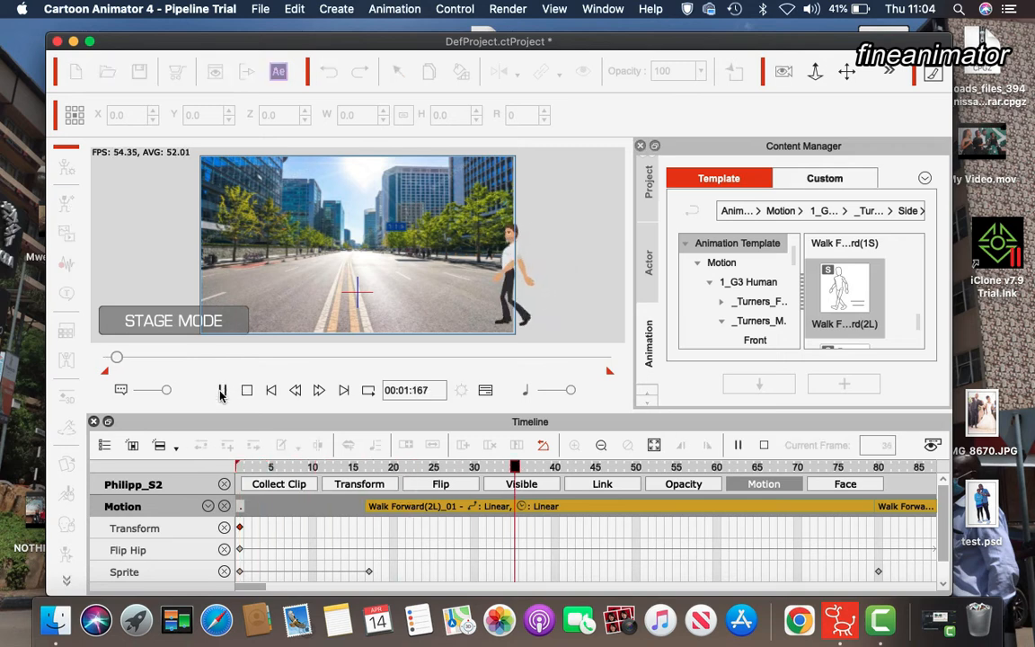